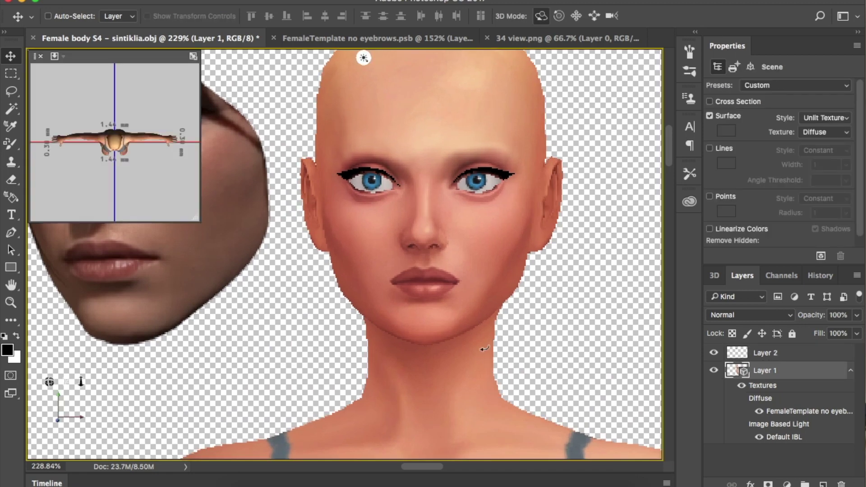
- Rotate the 3D model on Layer 1 to a three-quarter angle and place Layer 2's face photo over its head
{"action": "left_click", "coordinate": [785, 352]}
{"action": "left_click_drag", "start_coordinate": [232, 236], "coordinate": [304, 256]}
{"action": "left_click", "coordinate": [785, 373]}
{"action": "left_click_drag", "start_coordinate": [609, 367], "coordinate": [590, 372]}
{"action": "left_click", "coordinate": [784, 352]}
{"action": "left_click_drag", "start_coordinate": [228, 212], "coordinate": [428, 198]}
- Lower Layer 2's fill to 84% and scale the face photo down to about 4.8 × 6 cm to match the head
{"action": "left_click", "coordinate": [856, 333]}
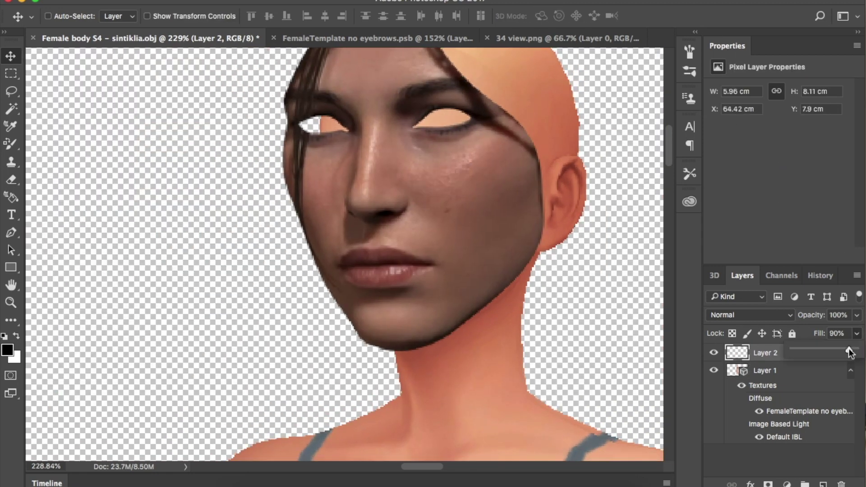
{"action": "left_click_drag", "start_coordinate": [851, 353], "coordinate": [844, 353]}
{"action": "key", "text": "super+t"}
{"action": "left_click_drag", "start_coordinate": [545, 350], "coordinate": [497, 286]}
{"action": "left_click_drag", "start_coordinate": [451, 166], "coordinate": [469, 230]}
{"action": "left_click_drag", "start_coordinate": [300, 58], "coordinate": [301, 65]}
{"action": "left_click_drag", "start_coordinate": [410, 66], "coordinate": [412, 86]}
{"action": "key", "text": "Return"}
- Compare the face photo against the head, then nudge it slightly right and fine-tune its size
{"action": "left_click", "coordinate": [713, 353]}
{"action": "left_click", "coordinate": [714, 352]}
{"action": "left_click", "coordinate": [767, 370]}
{"action": "left_click", "coordinate": [737, 357]}
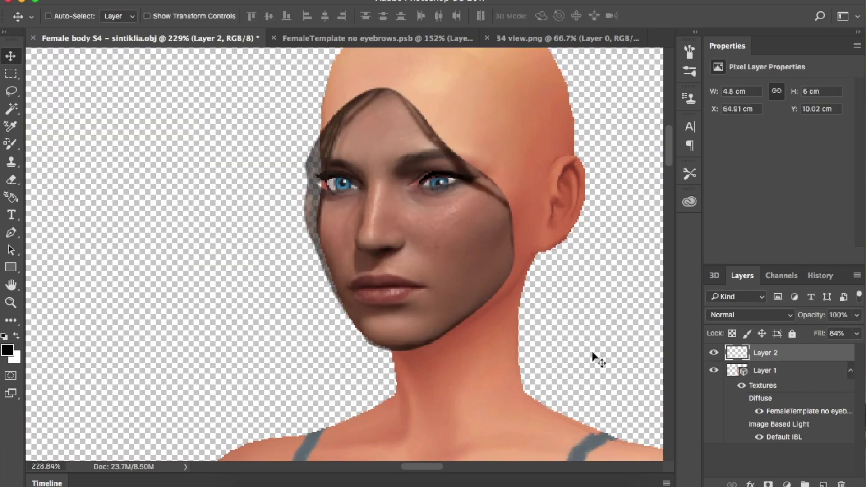
{"action": "key", "text": "Right"}
{"action": "key", "text": "Right"}
{"action": "key", "text": "Right"}
{"action": "key", "text": "super+t"}
{"action": "left_click_drag", "start_coordinate": [524, 384], "coordinate": [519, 389]}
{"action": "key", "text": "Return"}
- Open Liquify on Layer 2 and show Layer 1 as the backdrop at 66% opacity
{"action": "left_click", "coordinate": [318, 1]}
{"action": "left_click", "coordinate": [334, 97]}
{"action": "scroll", "coordinate": [379, 126], "scroll_direction": "up", "scroll_amount": 6}
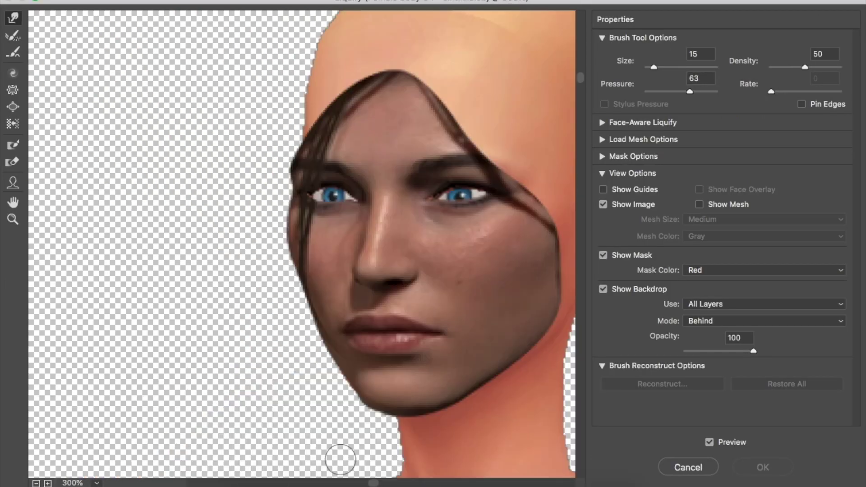
{"action": "scroll", "coordinate": [302, 244], "scroll_direction": "right", "scroll_amount": 3}
{"action": "left_click", "coordinate": [740, 304]}
{"action": "left_click", "coordinate": [740, 318]}
{"action": "left_click_drag", "start_coordinate": [752, 351], "coordinate": [730, 351]}
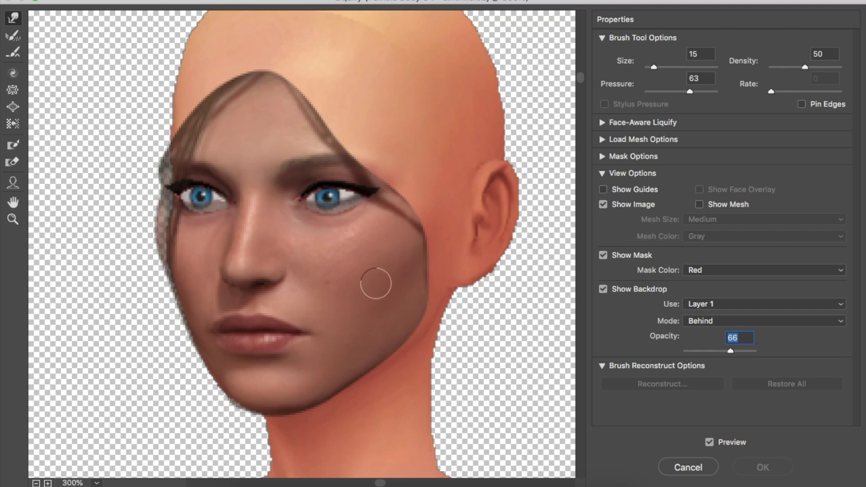
- Warp the photo's cheek, jaw and chin outline with an enlarged Forward Warp brush to match the head underneath
{"action": "key", "text": "bracketright"}
{"action": "key", "text": "bracketright"}
{"action": "key", "text": "bracketright"}
{"action": "key", "text": "bracketright"}
{"action": "key", "text": "bracketright"}
{"action": "left_click_drag", "start_coordinate": [396, 312], "coordinate": [402, 344]}
{"action": "left_click_drag", "start_coordinate": [366, 378], "coordinate": [364, 396]}
{"action": "left_click_drag", "start_coordinate": [244, 415], "coordinate": [246, 407]}
{"action": "left_click_drag", "start_coordinate": [307, 412], "coordinate": [318, 408]}
- Warp the photo's eye areas to fit the model's eyes, and enlarge the brush to 40 for the far cheek edge
{"action": "key", "text": "bracketleft"}
{"action": "key", "text": "bracketleft"}
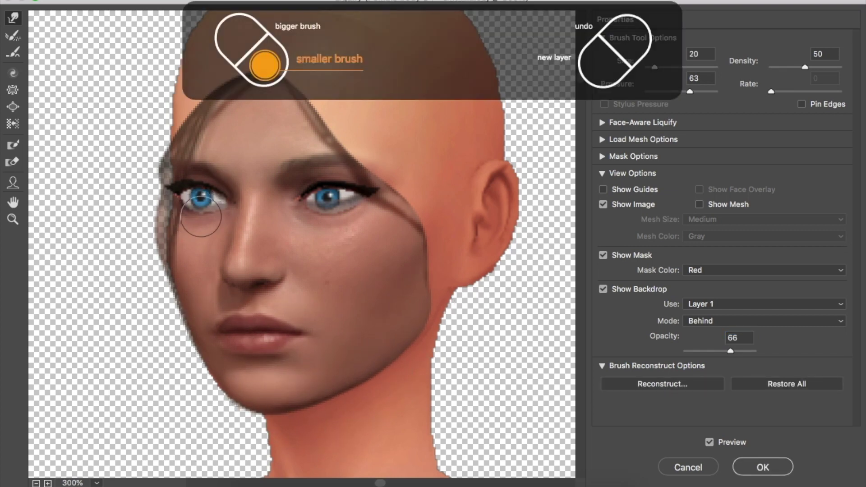
{"action": "key", "text": "bracketright"}
{"action": "mouse_move", "coordinate": [365, 209]}
{"action": "left_mouse_down"}
{"action": "mouse_move", "coordinate": [315, 207]}
{"action": "mouse_move", "coordinate": [354, 210]}
{"action": "left_mouse_up"}
{"action": "key", "text": "bracketright"}
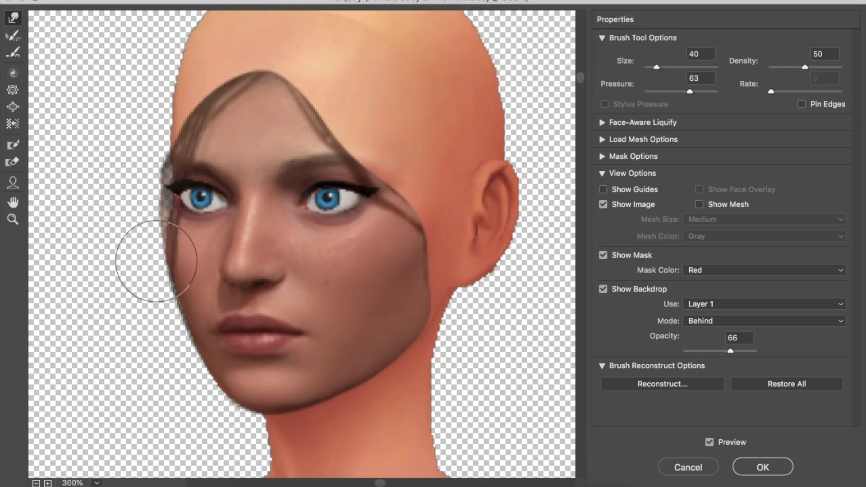
- Set the backdrop opacity to 44%, refine the face alignment with a brush size of 20, and apply the Liquify changes
{"action": "mouse_move", "coordinate": [730, 350]}
{"action": "left_mouse_down"}
{"action": "mouse_move", "coordinate": [706, 368]}
{"action": "mouse_move", "coordinate": [718, 360]}
{"action": "left_mouse_up"}
{"action": "key", "text": "bracketleft"}
{"action": "key", "text": "bracketleft"}
{"action": "key", "text": "bracketleft"}
{"action": "key", "text": "bracketleft"}
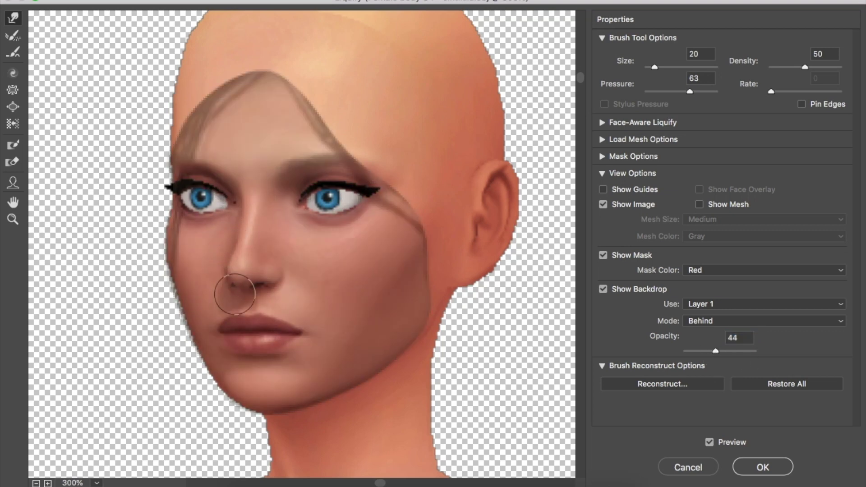
{"action": "left_click", "coordinate": [762, 466]}
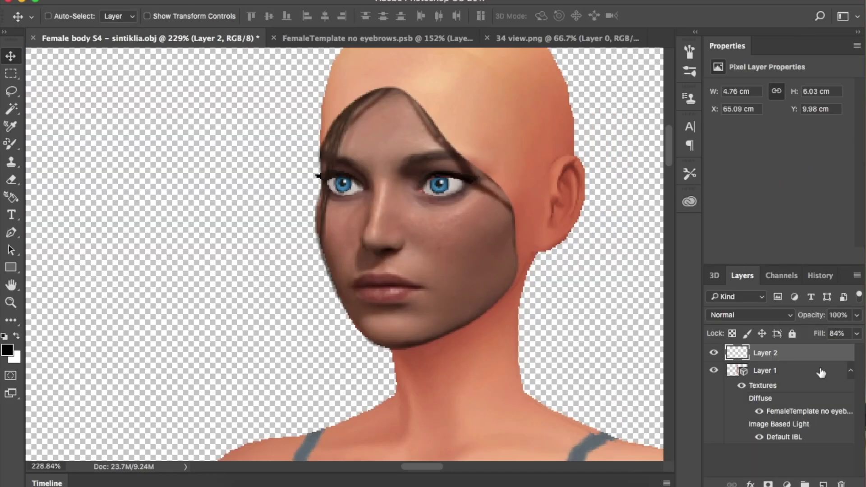
{"action": "left_click", "coordinate": [821, 372]}
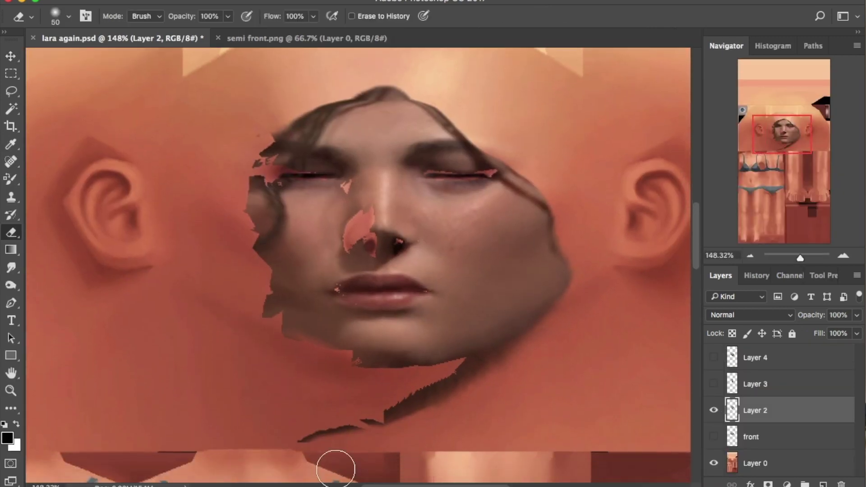
- Erase the fragments below the chin on Layer 2 and soften both sides of the jaw with a large soft eraser
{"action": "key", "text": "bracketright"}
{"action": "key", "text": "bracketright"}
{"action": "key", "text": "bracketright"}
{"action": "key", "text": "bracketright"}
{"action": "key", "text": "bracketright"}
{"action": "key", "text": "bracketright"}
{"action": "key", "text": "bracketright"}
{"action": "mouse_move", "coordinate": [316, 417]}
{"action": "left_mouse_down"}
{"action": "mouse_move", "coordinate": [313, 436]}
{"action": "mouse_move", "coordinate": [448, 424]}
{"action": "left_mouse_up"}
{"action": "key", "text": "bracketleft"}
{"action": "key", "text": "bracketleft"}
{"action": "key", "text": "bracketleft"}
{"action": "mouse_move", "coordinate": [483, 398]}
{"action": "left_mouse_down"}
{"action": "mouse_move", "coordinate": [386, 378]}
{"action": "mouse_move", "coordinate": [597, 219]}
{"action": "mouse_move", "coordinate": [577, 271]}
{"action": "left_mouse_up"}
{"action": "mouse_move", "coordinate": [324, 403]}
{"action": "left_mouse_down"}
{"action": "mouse_move", "coordinate": [272, 369]}
{"action": "mouse_move", "coordinate": [220, 269]}
{"action": "left_mouse_up"}
- Erase the distorted left half of the projected face up to the side of the nose
{"action": "key", "text": "bracketleft"}
{"action": "key", "text": "bracketleft"}
{"action": "key", "text": "bracketleft"}
{"action": "mouse_move", "coordinate": [311, 348]}
{"action": "left_mouse_down"}
{"action": "mouse_move", "coordinate": [328, 218]}
{"action": "mouse_move", "coordinate": [314, 125]}
{"action": "left_mouse_up"}
{"action": "key", "text": "bracketleft"}
{"action": "key", "text": "bracketleft"}
{"action": "key", "text": "bracketleft"}
{"action": "key", "text": "bracketleft"}
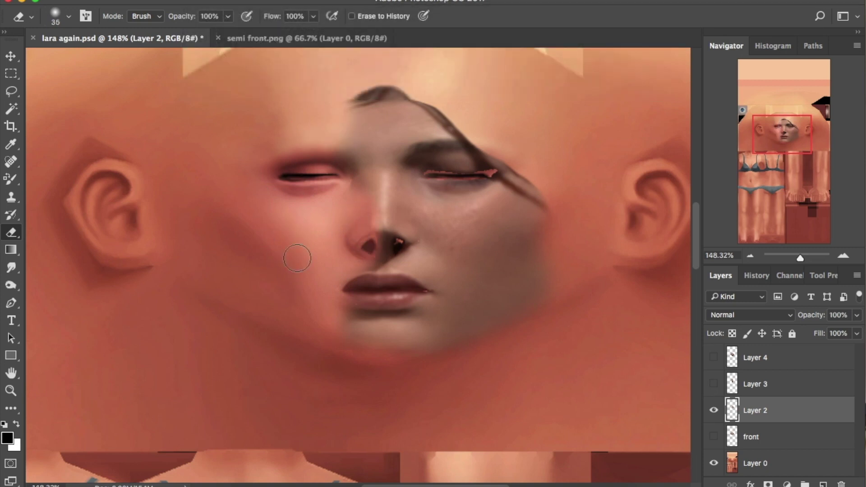
- Duplicate Layer 2, flip the copy horizontally and shift it left to form the other half of the face
{"action": "key", "text": "ctrl+j"}
{"action": "key", "text": "v"}
{"action": "key", "text": "shift+Left"}
{"action": "key", "text": "shift+Left"}
{"action": "key", "text": "shift+Left"}
{"action": "key", "text": "shift+Left"}
{"action": "key", "text": "shift+Left"}
{"action": "key", "text": "shift+Left"}
{"action": "key", "text": "shift+Left"}
{"action": "key", "text": "shift+Left"}
{"action": "key", "text": "shift+Left"}
{"action": "key", "text": "shift+Left"}
{"action": "key", "text": "shift+Left"}
{"action": "key", "text": "shift+Left"}
{"action": "key", "text": "shift+Left"}
{"action": "key", "text": "shift+Left"}
{"action": "key", "text": "shift+Left"}
{"action": "key", "text": "shift+Left"}
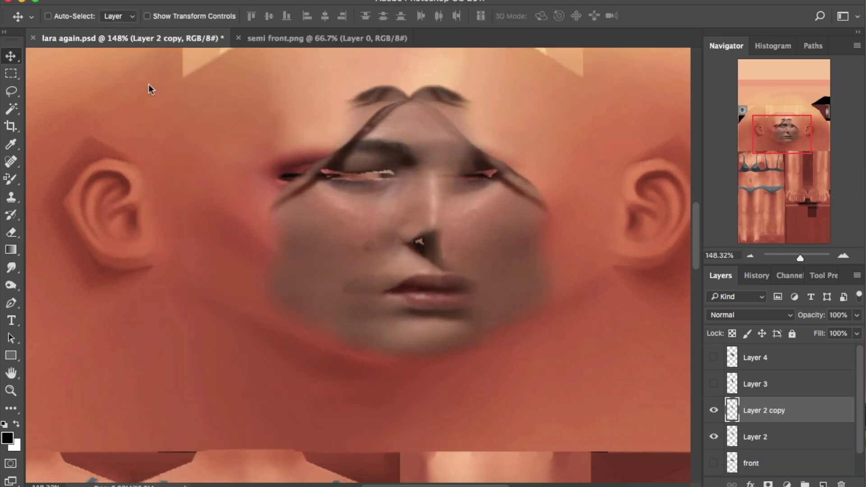
- Toggle the mirrored copy to check its alignment and merge it with Layer 2
{"action": "left_click", "coordinate": [713, 410]}
{"action": "left_click", "coordinate": [713, 410]}
{"action": "left_click", "coordinate": [767, 437], "text": "shift"}
{"action": "right_click", "coordinate": [777, 437]}
{"action": "left_click", "coordinate": [631, 458]}
- Smudge the lower edge of the chin with a 60 px brush
{"action": "left_click", "coordinate": [11, 268]}
{"action": "key", "text": "bracketright"}
{"action": "key", "text": "bracketright"}
{"action": "key", "text": "bracketright"}
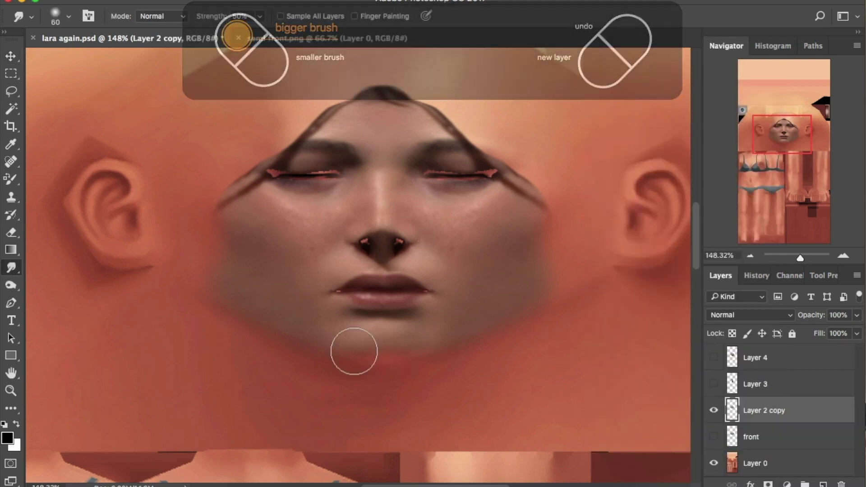
- Clone skin over the stray pixels at the right corner of the mouth with a 4 px stamp and smudge them smooth
{"action": "left_click_drag", "start_coordinate": [800, 257], "coordinate": [814, 256]}
{"action": "left_click", "coordinate": [787, 136]}
{"action": "left_click", "coordinate": [11, 197]}
{"action": "key", "text": "bracketleft"}
{"action": "key", "text": "bracketleft"}
{"action": "key", "text": "bracketleft"}
{"action": "key", "text": "bracketleft"}
{"action": "key", "text": "bracketleft"}
{"action": "key", "text": "bracketleft"}
{"action": "key", "text": "bracketleft"}
{"action": "key", "text": "bracketleft"}
{"action": "key", "text": "bracketleft"}
{"action": "left_click", "coordinate": [298, 366], "text": "alt"}
{"action": "left_click", "coordinate": [313, 367]}
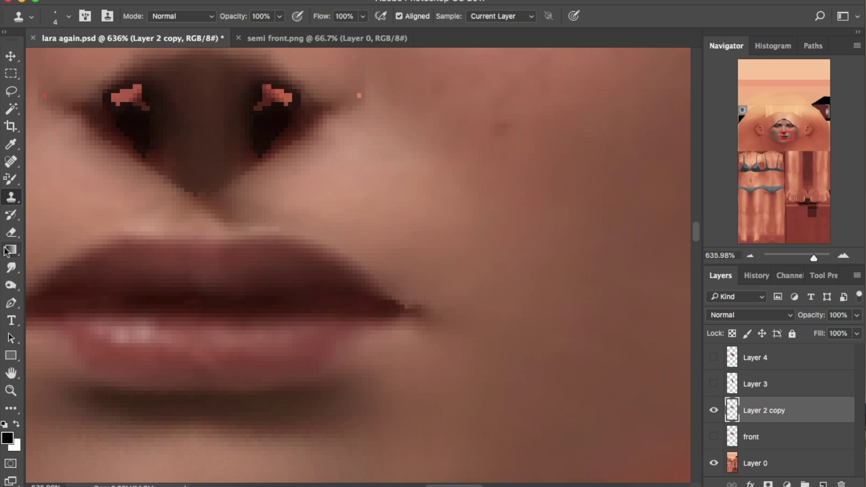
{"action": "left_click", "coordinate": [11, 267]}
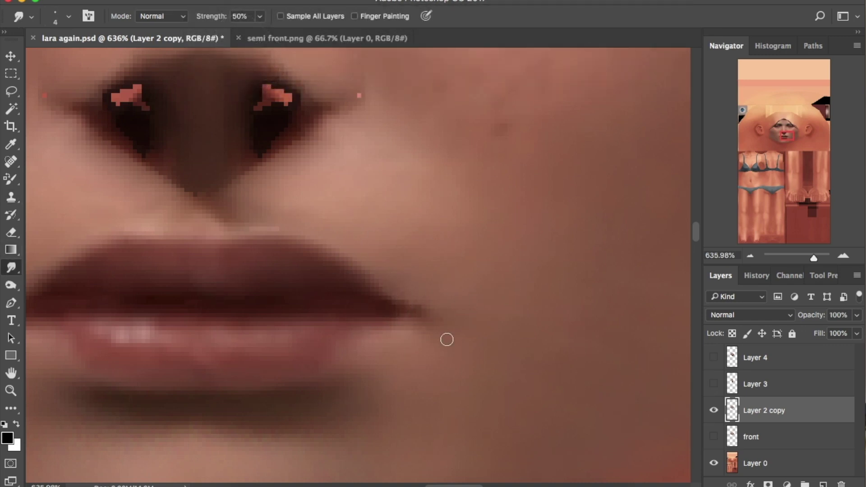
- Clone over the stray pixels at the left corner of the mouth with a small stamp
{"action": "scroll", "coordinate": [446, 339], "scroll_direction": "left", "scroll_amount": 8}
{"action": "scroll", "coordinate": [447, 339], "scroll_direction": "up", "scroll_amount": 2}
{"action": "key", "text": "s"}
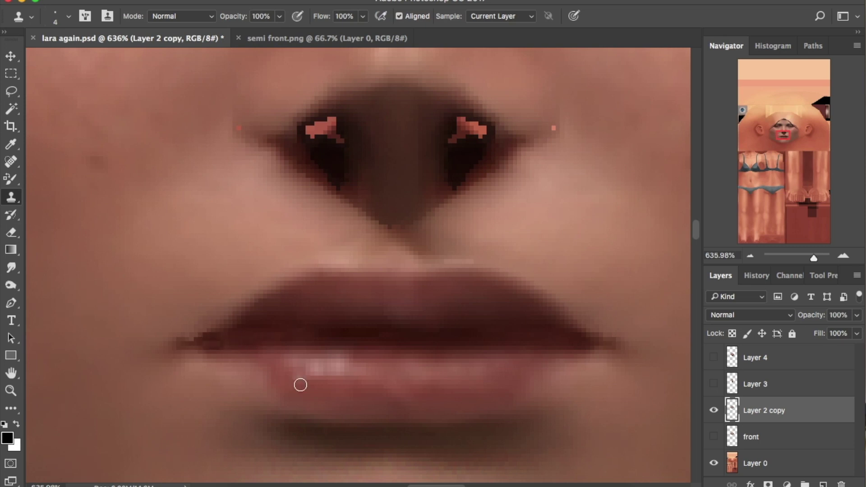
{"action": "key", "text": "bracketleft"}
{"action": "key", "text": "bracketleft"}
- Smudge the left corner of the mouth and surrounding skin smooth, starting with a 7 px brush and enlarging it
{"action": "left_click", "coordinate": [11, 268]}
{"action": "key", "text": "bracketright"}
{"action": "key", "text": "bracketright"}
{"action": "key", "text": "bracketright"}
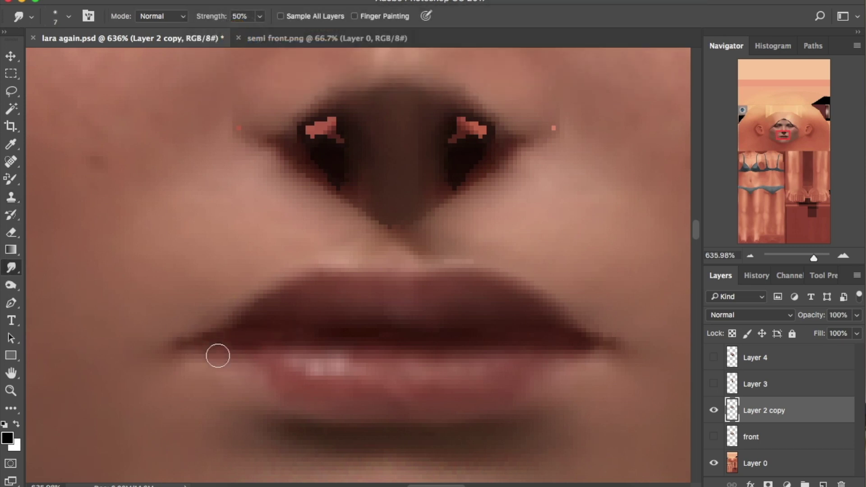
{"action": "key", "text": "bracketright"}
{"action": "key", "text": "bracketright"}
{"action": "key", "text": "bracketright"}
{"action": "key", "text": "bracketright"}
{"action": "key", "text": "bracketright"}
{"action": "key", "text": "bracketright"}
- Clone skin over the red dots beside both nostrils with a 5 px stamp and smudge the spots with a 10 px brush
{"action": "scroll", "coordinate": [385, 297], "scroll_direction": "up", "scroll_amount": 5}
{"action": "key", "text": "bracketleft"}
{"action": "key", "text": "bracketleft"}
{"action": "key", "text": "bracketleft"}
{"action": "scroll", "coordinate": [356, 143], "scroll_direction": "down", "scroll_amount": 5}
{"action": "key", "text": "e"}
{"action": "key", "text": "s"}
{"action": "key", "text": "bracketright"}
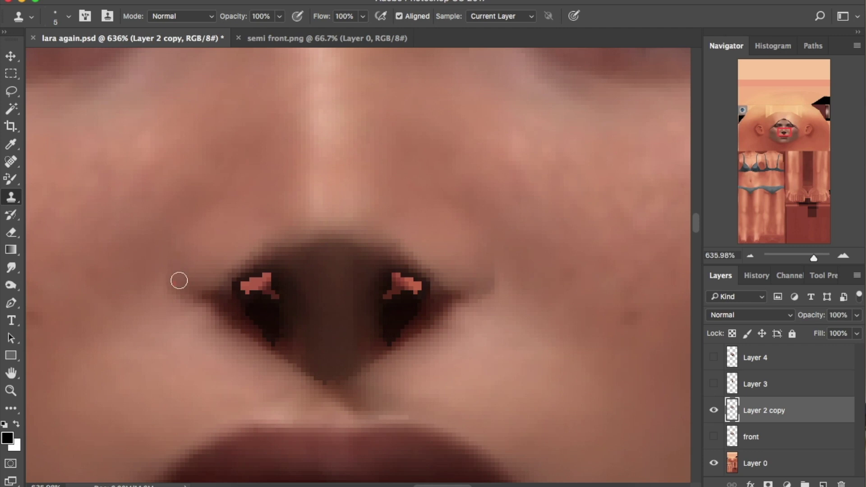
{"action": "left_click", "coordinate": [11, 268]}
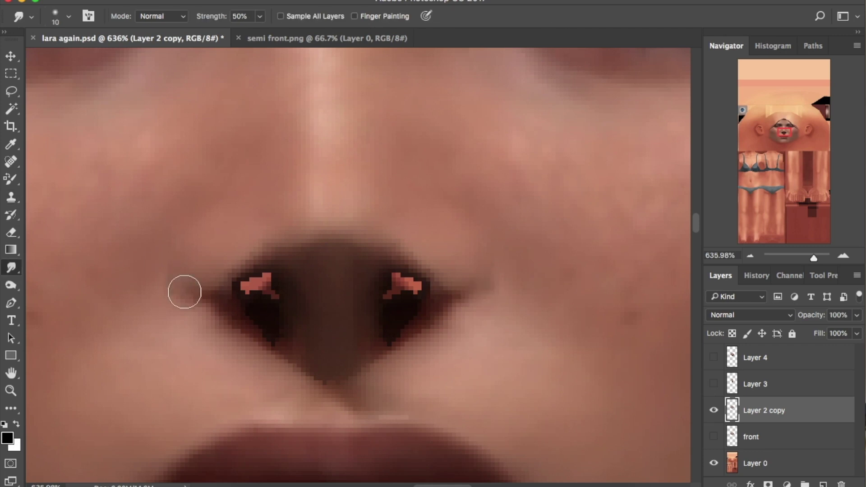
- Paint over the red patches in both nostrils with a 7 px brush using the dark colour sampled from the nostril
{"action": "left_click", "coordinate": [10, 179]}
{"action": "left_click", "coordinate": [68, 178]}
{"action": "key", "text": "bracketleft"}
{"action": "key", "text": "bracketleft"}
{"action": "key", "text": "bracketleft"}
{"action": "key", "text": "bracketleft"}
{"action": "key", "text": "bracketleft"}
{"action": "key", "text": "bracketleft"}
{"action": "left_click", "coordinate": [275, 312], "text": "alt"}
{"action": "left_click_drag", "start_coordinate": [265, 294], "coordinate": [252, 282]}
{"action": "left_click", "coordinate": [393, 297]}
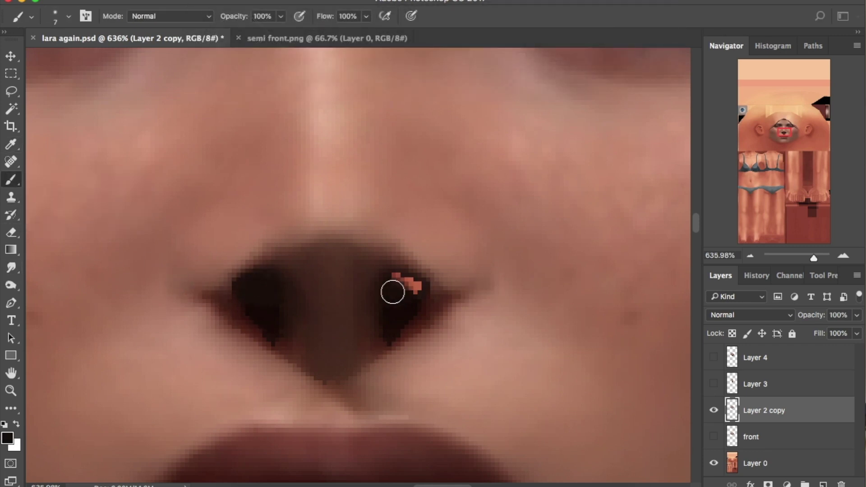
- Smudge the painted nostrils and their edges smooth with a 4 px brush
{"action": "key", "text": "r"}
{"action": "key", "text": "bracketleft"}
{"action": "key", "text": "bracketleft"}
{"action": "key", "text": "bracketleft"}
{"action": "key", "text": "bracketleft"}
{"action": "key", "text": "bracketleft"}
{"action": "key", "text": "bracketleft"}
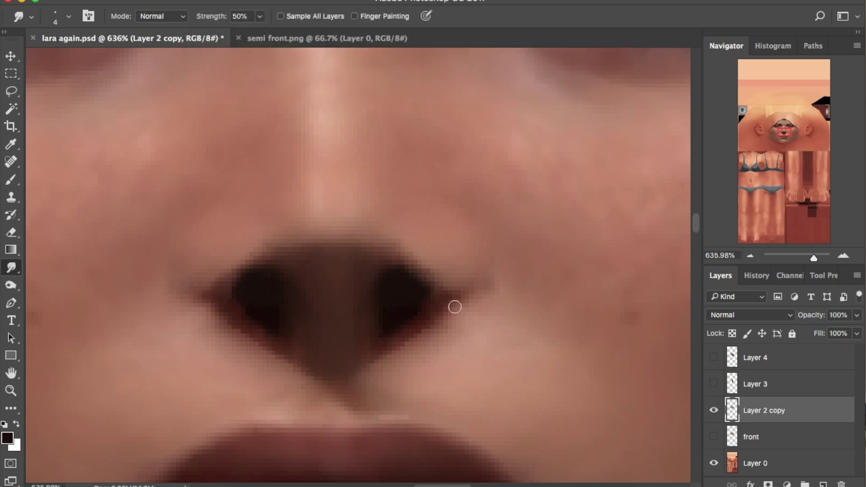
- Enlarge the Smudge brush to 10 px and rename the bottom Layer 0 as base skin
{"action": "left_click", "coordinate": [807, 257]}
{"action": "key", "text": "bracketright"}
{"action": "key", "text": "bracketright"}
{"action": "key", "text": "bracketright"}
{"action": "key", "text": "bracketright"}
{"action": "key", "text": "bracketright"}
{"action": "key", "text": "bracketright"}
{"action": "key", "text": "bracketright"}
{"action": "key", "text": "bracketright"}
{"action": "key", "text": "bracketleft"}
{"action": "key", "text": "bracketleft"}
{"action": "left_click", "coordinate": [812, 257]}
{"action": "left_click_drag", "start_coordinate": [785, 136], "coordinate": [783, 141]}
{"action": "left_click", "coordinate": [766, 463]}
{"action": "left_click", "coordinate": [789, 410]}
- Open Liquify on Layer 2 copy with base skin as the backdrop at 77 opacity
{"action": "key", "text": "shift+super+x"}
{"action": "scroll", "coordinate": [334, 164], "scroll_direction": "up", "scroll_amount": 10}
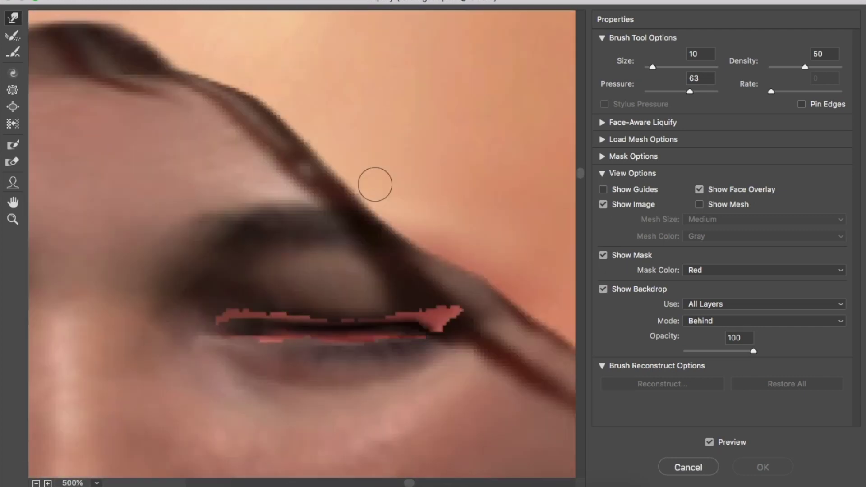
{"action": "left_click", "coordinate": [726, 304]}
{"action": "left_click", "coordinate": [727, 315]}
{"action": "left_click_drag", "start_coordinate": [750, 351], "coordinate": [739, 351]}
- Warp the eyelid edges of the viewer's right eye over the red gap, reducing the Liquify brush from 10 to 2
{"action": "left_click_drag", "start_coordinate": [308, 311], "coordinate": [398, 310]}
{"action": "key", "text": "bracketleft"}
{"action": "key", "text": "bracketleft"}
{"action": "key", "text": "bracketleft"}
{"action": "key", "text": "bracketleft"}
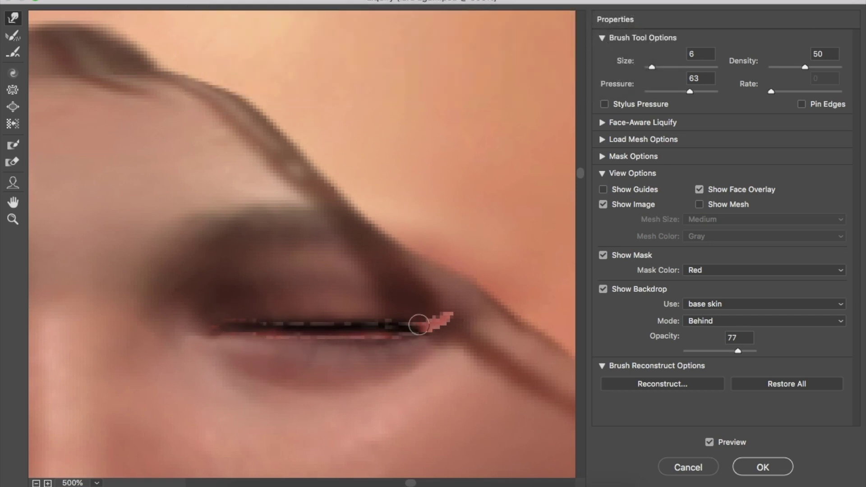
{"action": "key", "text": "bracketleft"}
{"action": "key", "text": "bracketleft"}
{"action": "key", "text": "bracketleft"}
{"action": "key", "text": "bracketleft"}
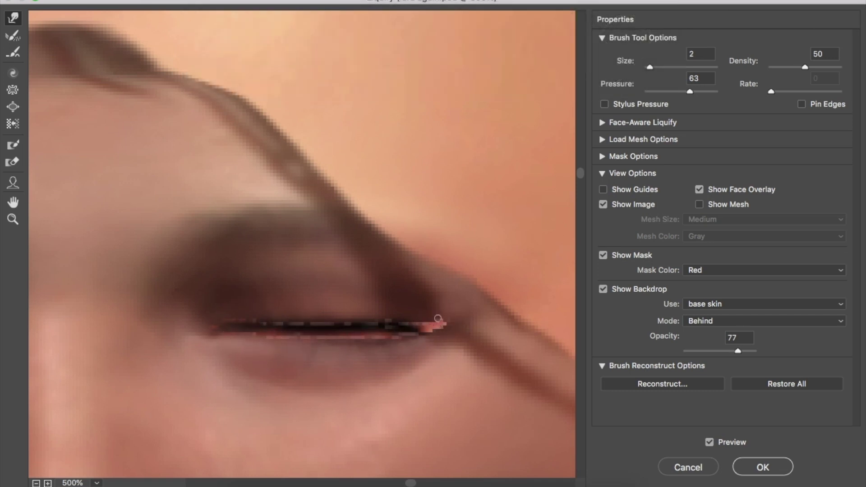
- Warp the viewer's left eyelids over the red gap with Liquify brush sizes 10 down to 5, and apply the distortion
{"action": "scroll", "coordinate": [406, 328], "scroll_direction": "left", "scroll_amount": 5}
{"action": "scroll", "coordinate": [122, 338], "scroll_direction": "left", "scroll_amount": 5}
{"action": "key", "text": "bracketright"}
{"action": "key", "text": "bracketright"}
{"action": "key", "text": "bracketright"}
{"action": "key", "text": "bracketright"}
{"action": "key", "text": "bracketright"}
{"action": "key", "text": "bracketright"}
{"action": "key", "text": "bracketright"}
{"action": "key", "text": "bracketright"}
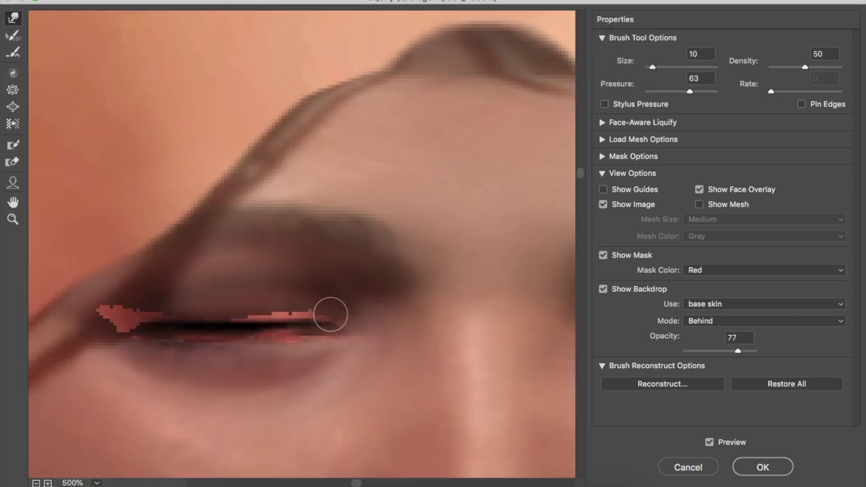
{"action": "key", "text": "bracketleft"}
{"action": "key", "text": "bracketleft"}
{"action": "key", "text": "bracketleft"}
{"action": "key", "text": "bracketleft"}
{"action": "key", "text": "bracketleft"}
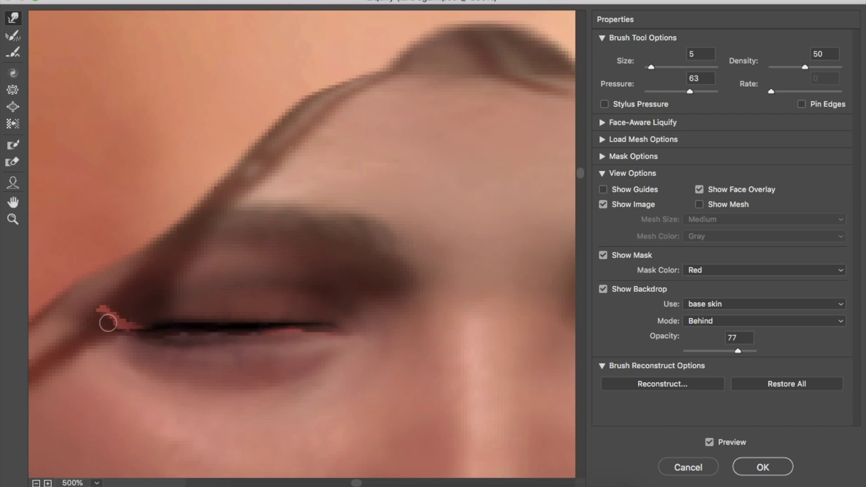
{"action": "left_click", "coordinate": [789, 474]}
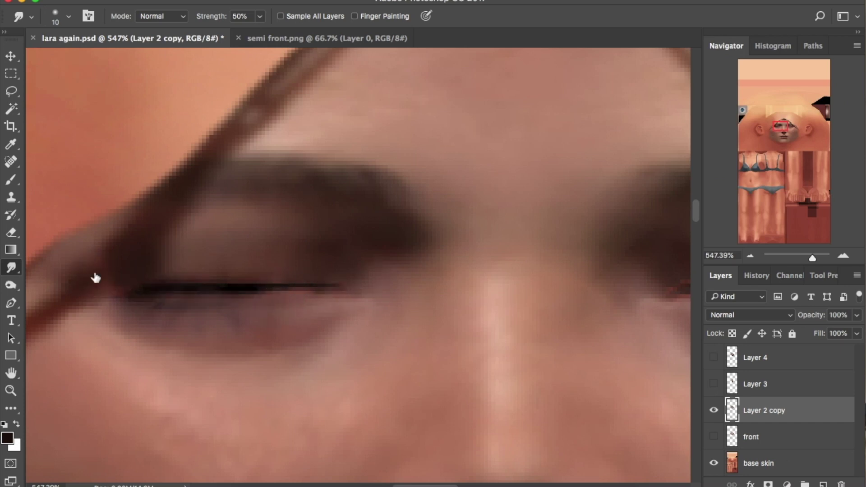
- Smudge the remaining red gap along the viewer's right lash line and outer eye corner with a 10 px brush
{"action": "left_click_drag", "start_coordinate": [781, 126], "coordinate": [790, 128]}
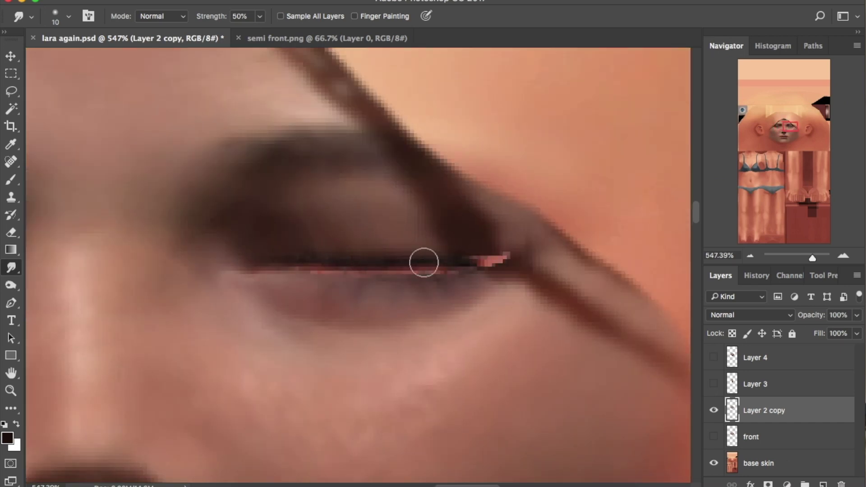
{"action": "left_click_drag", "start_coordinate": [468, 253], "coordinate": [497, 264]}
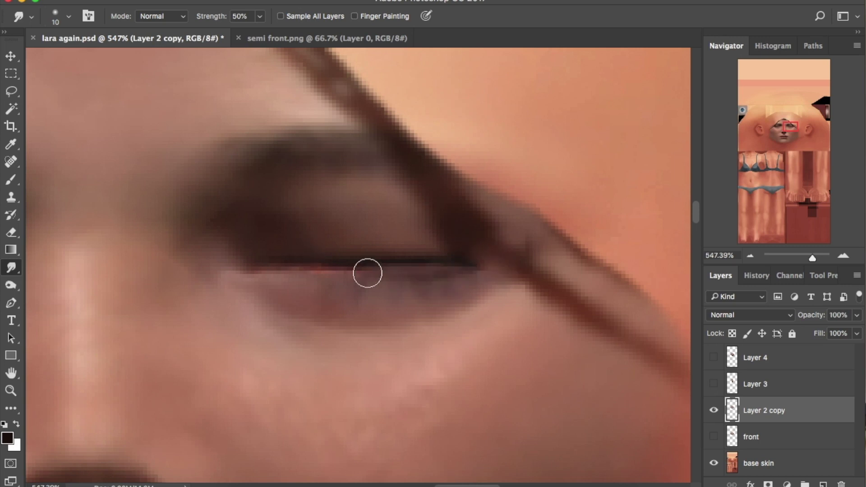
{"action": "left_click_drag", "start_coordinate": [812, 257], "coordinate": [802, 257]}
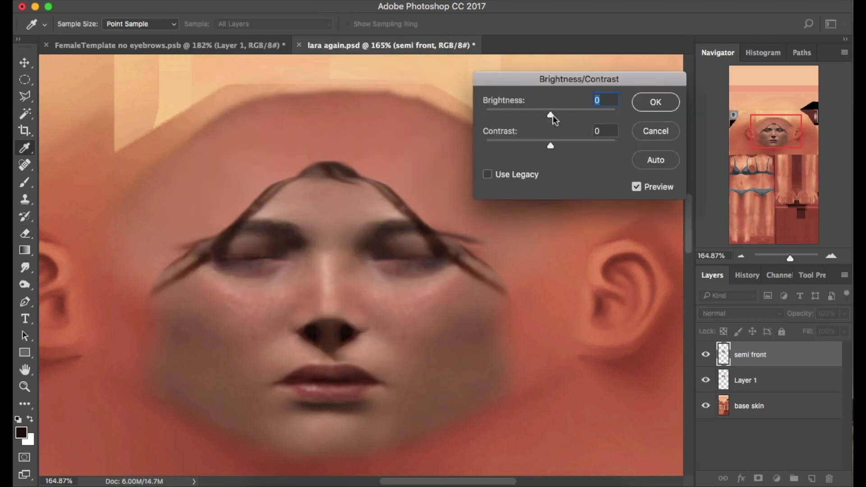
- Lower the contrast of the semi front layer and shift its midtone color balance toward red and slightly toward yellow
{"action": "left_click_drag", "start_coordinate": [550, 145], "coordinate": [528, 154]}
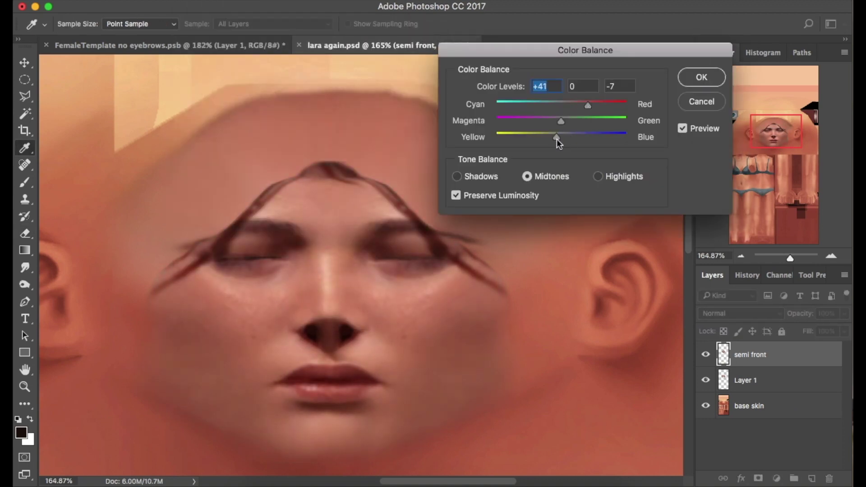
{"action": "left_click_drag", "start_coordinate": [583, 108], "coordinate": [602, 112]}
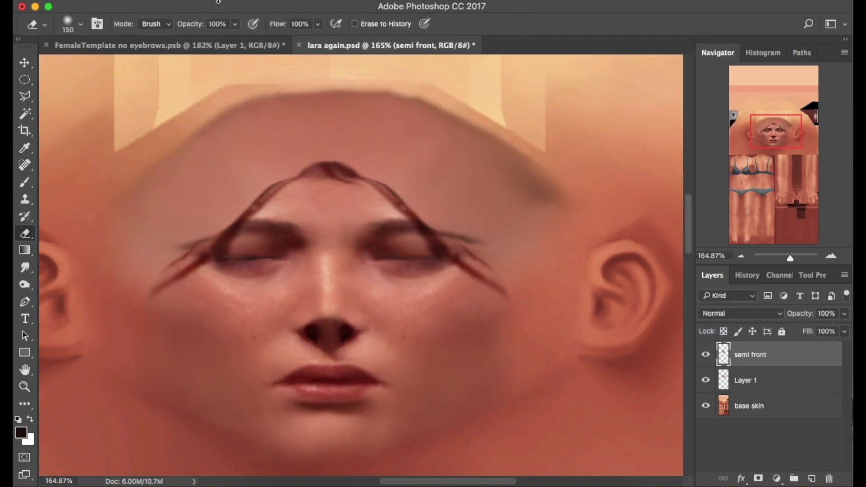
{"action": "left_click", "coordinate": [218, 2]}
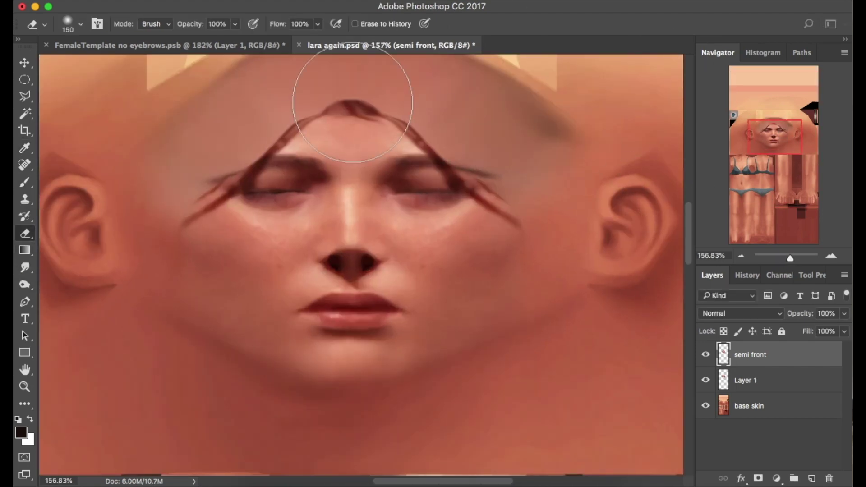
- Erase the hair at the forehead's centre and above the viewer's left eye on semi front, reducing the eraser from 150 to 50 px
{"action": "left_click", "coordinate": [353, 103]}
{"action": "key", "text": "bracketleft"}
{"action": "key", "text": "bracketleft"}
{"action": "key", "text": "bracketleft"}
{"action": "key", "text": "bracketleft"}
{"action": "key", "text": "bracketleft"}
{"action": "key", "text": "bracketleft"}
{"action": "key", "text": "bracketleft"}
{"action": "left_click_drag", "start_coordinate": [296, 116], "coordinate": [262, 148]}
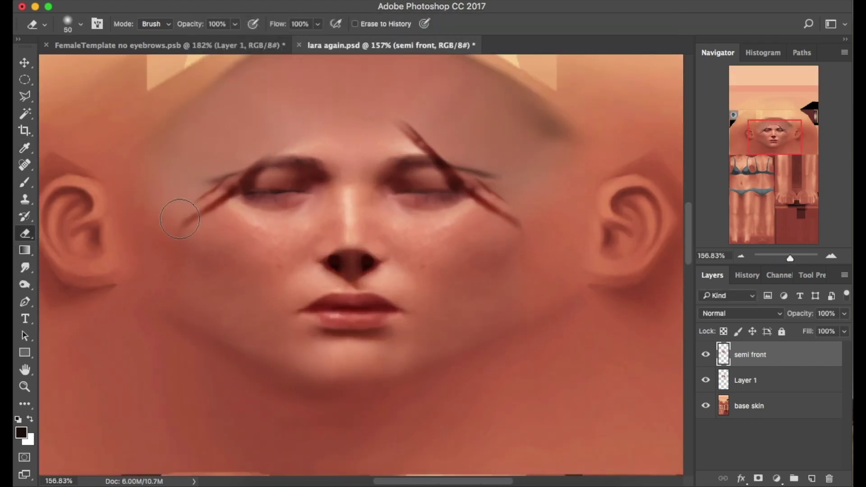
- Erase the remaining hair strands beside both eyes, undoing the stray strokes and refining around the brows with a 25 px eraser
{"action": "left_click_drag", "start_coordinate": [216, 194], "coordinate": [291, 143]}
{"action": "mouse_move", "coordinate": [254, 187]}
{"action": "left_mouse_down"}
{"action": "mouse_move", "coordinate": [392, 157]}
{"action": "mouse_move", "coordinate": [306, 191]}
{"action": "left_mouse_up"}
{"action": "key", "text": "super+alt+z"}
{"action": "key", "text": "super+alt+z"}
{"action": "key", "text": "super+alt+z"}
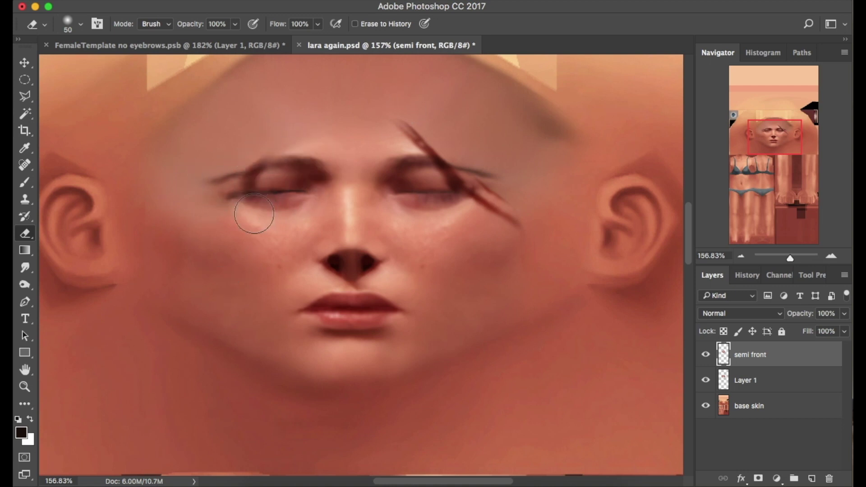
{"action": "key", "text": "bracketleft"}
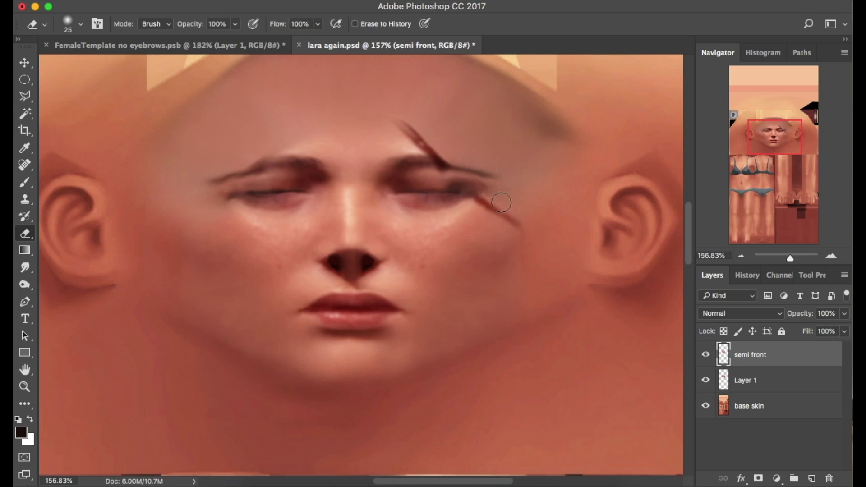
- Apply a Brightness/Contrast adjustment to the semi front layer
{"action": "left_click", "coordinate": [199, 0]}
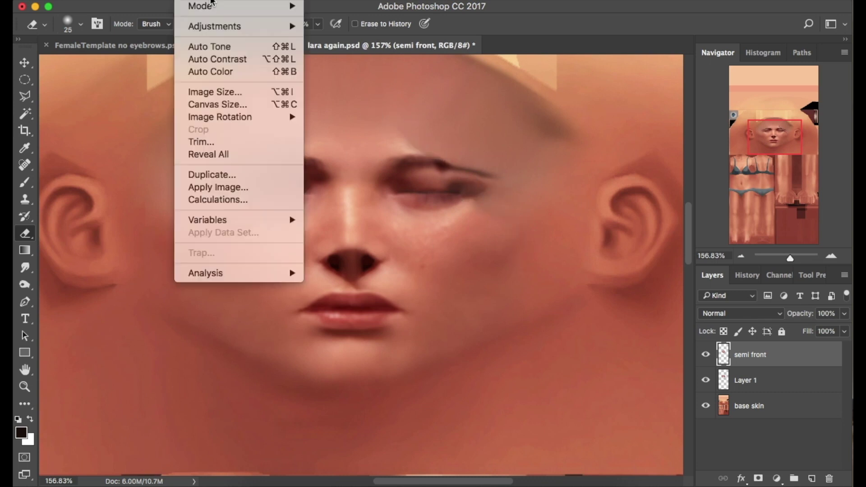
{"action": "mouse_move", "coordinate": [221, 26]}
{"action": "left_click", "coordinate": [340, 26]}
{"action": "key", "text": "Return"}
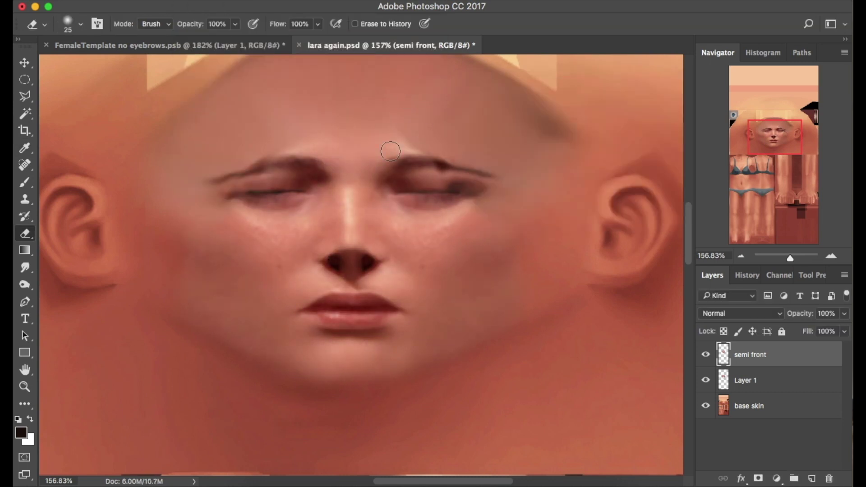
- Lower the fill of Layer 1 to 80% and of the semi front layer to 70%
{"action": "left_click", "coordinate": [767, 380]}
{"action": "left_click", "coordinate": [843, 331]}
{"action": "left_click", "coordinate": [773, 353]}
{"action": "left_click_drag", "start_coordinate": [843, 348], "coordinate": [826, 350]}
{"action": "left_click", "coordinate": [844, 331]}
{"action": "left_click", "coordinate": [765, 358]}
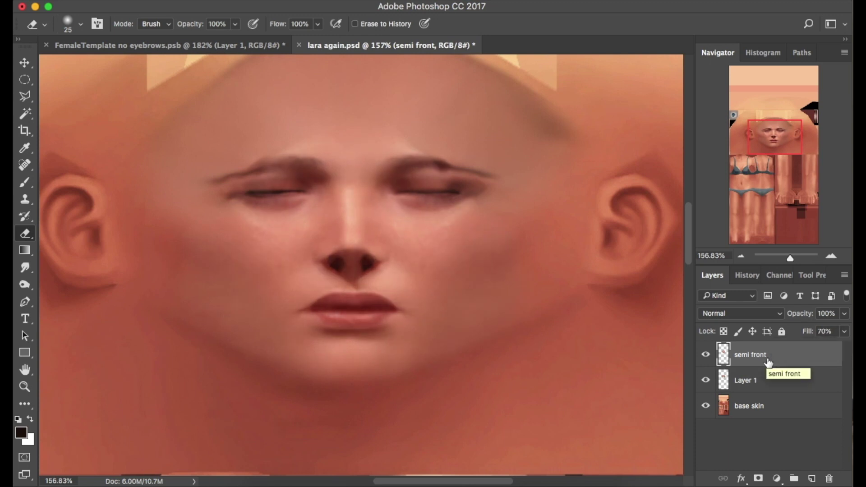
- Erase along the tops of both eyebrows on semi front with a larger eraser, and undo the trial stroke on Layer 1
{"action": "key", "text": "bracketright"}
{"action": "key", "text": "bracketright"}
{"action": "key", "text": "bracketright"}
{"action": "key", "text": "bracketright"}
{"action": "mouse_move", "coordinate": [408, 147]}
{"action": "left_mouse_down"}
{"action": "mouse_move", "coordinate": [469, 149]}
{"action": "mouse_move", "coordinate": [390, 165]}
{"action": "left_mouse_up"}
{"action": "left_click_drag", "start_coordinate": [311, 147], "coordinate": [271, 149]}
{"action": "left_click", "coordinate": [767, 379]}
{"action": "left_click_drag", "start_coordinate": [396, 152], "coordinate": [527, 176]}
{"action": "key", "text": "ctrl+z"}
- Fade the eyebrows and surrounding skin on semi front with a 100 px eraser at 64% opacity
{"action": "key", "text": "bracketright"}
{"action": "key", "text": "bracketright"}
{"action": "key", "text": "bracketright"}
{"action": "key", "text": "bracketright"}
{"action": "key", "text": "bracketright"}
{"action": "key", "text": "bracketright"}
{"action": "key", "text": "6"}
{"action": "key", "text": "4"}
{"action": "key", "text": "alt+bracketright"}
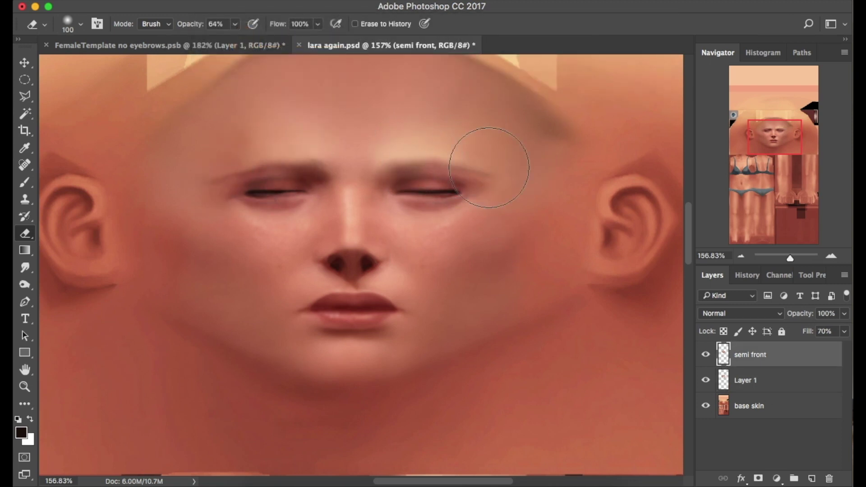
{"action": "left_click_drag", "start_coordinate": [318, 156], "coordinate": [240, 145]}
- Smudge the skin around the brows and cheeks on semi front with a 90 px brush at 50% strength
{"action": "left_click", "coordinate": [21, 266]}
{"action": "key", "text": "bracketright"}
{"action": "key", "text": "bracketright"}
{"action": "key", "text": "bracketright"}
{"action": "key", "text": "bracketright"}
{"action": "key", "text": "bracketright"}
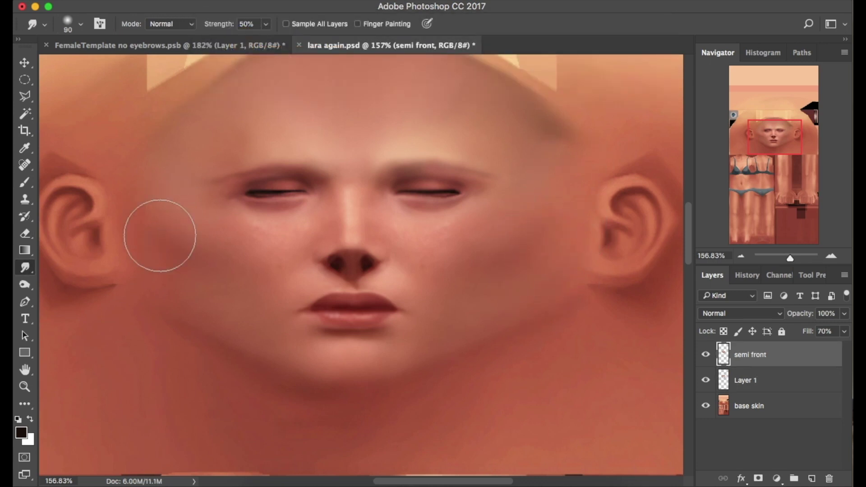
- Erase the eyebrows' outer ends on Layer 1 with a 70 px eraser and smudge the semi front layer with a 90 px brush
{"action": "scroll", "coordinate": [362, 250], "scroll_direction": "up", "scroll_amount": 2}
{"action": "key", "text": "alt+bracketleft"}
{"action": "left_click", "coordinate": [25, 234]}
{"action": "key", "text": "bracketleft"}
{"action": "key", "text": "bracketleft"}
{"action": "key", "text": "bracketleft"}
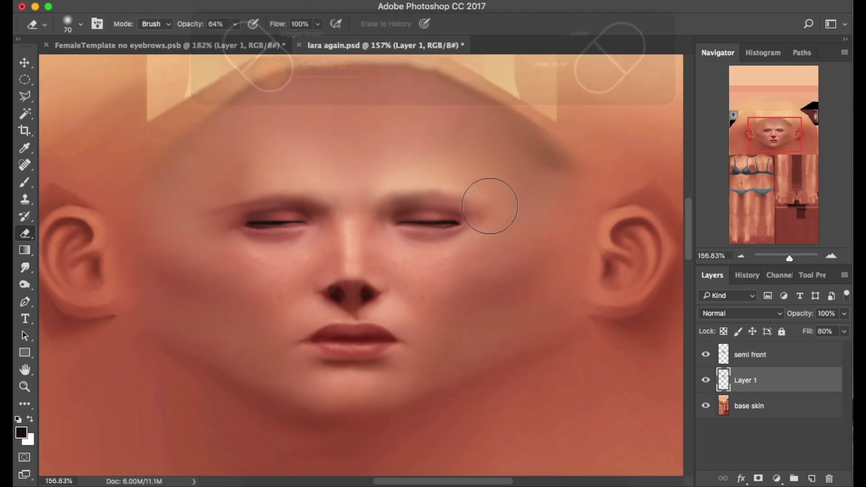
{"action": "left_click", "coordinate": [756, 355]}
{"action": "left_click", "coordinate": [25, 268]}
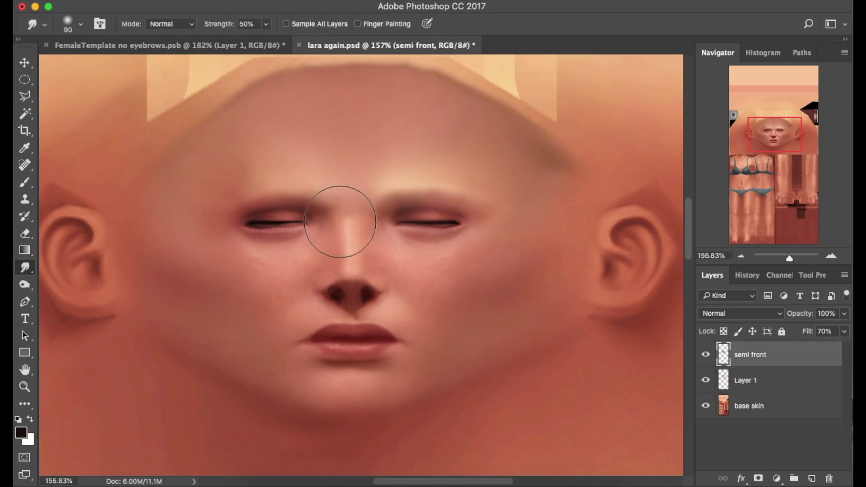
- Set the semi front layer's fill back to 100%
{"action": "left_click", "coordinate": [25, 301]}
{"action": "left_click_drag", "start_coordinate": [790, 258], "coordinate": [796, 258]}
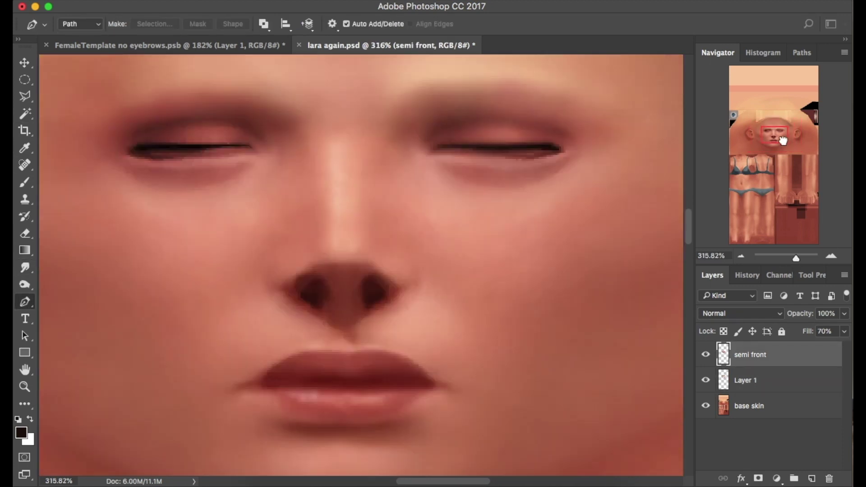
{"action": "left_click_drag", "start_coordinate": [783, 141], "coordinate": [787, 146]}
{"action": "left_click_drag", "start_coordinate": [796, 258], "coordinate": [798, 258]}
{"action": "left_click", "coordinate": [843, 331]}
{"action": "left_click_drag", "start_coordinate": [823, 348], "coordinate": [842, 348]}
- Trace the lips with a closed Pen path and convert it to a selection
{"action": "left_click", "coordinate": [147, 317]}
{"action": "left_click_drag", "start_coordinate": [188, 299], "coordinate": [208, 284]}
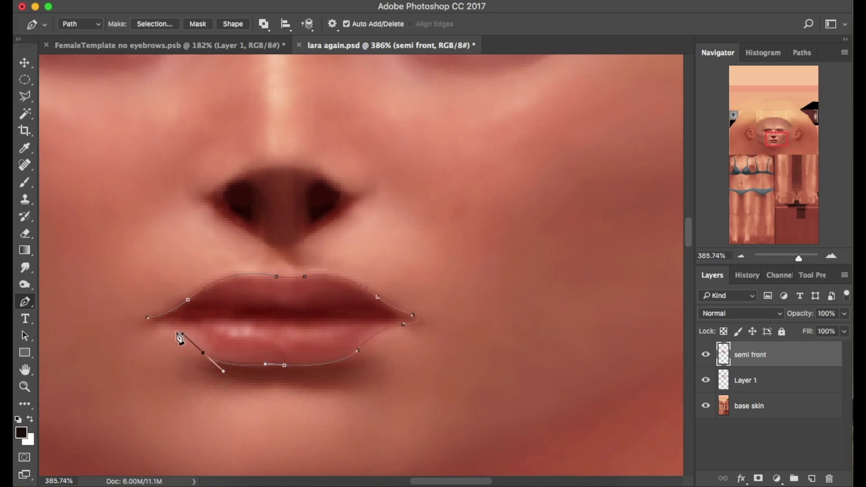
{"action": "right_click", "coordinate": [266, 324]}
{"action": "left_click", "coordinate": [293, 366]}
{"action": "key", "text": "Return"}
{"action": "key", "text": "l"}
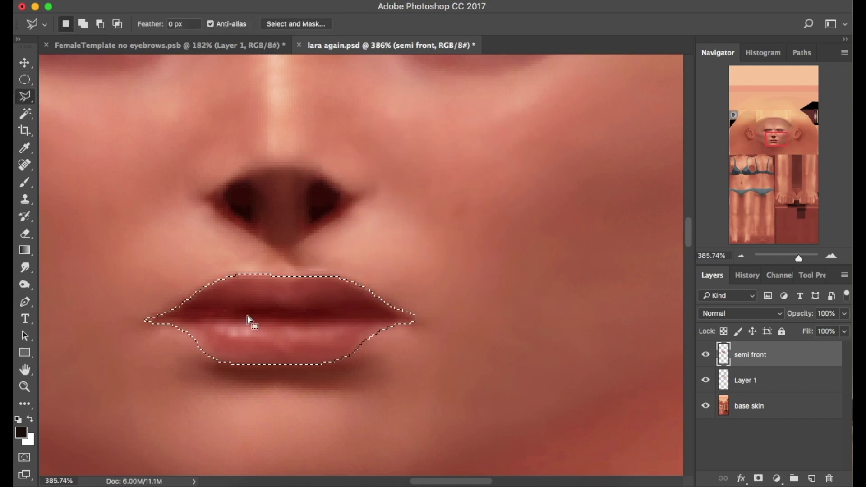
- Copy the selected lips to a new layer and lower the semi front layer's fill to 63%
{"action": "key", "text": "super+j"}
{"action": "left_click_drag", "start_coordinate": [798, 258], "coordinate": [789, 258]}
{"action": "left_click", "coordinate": [767, 380]}
{"action": "left_click", "coordinate": [844, 332]}
{"action": "left_click_drag", "start_coordinate": [842, 348], "coordinate": [821, 345]}
{"action": "left_click_drag", "start_coordinate": [789, 258], "coordinate": [785, 258]}
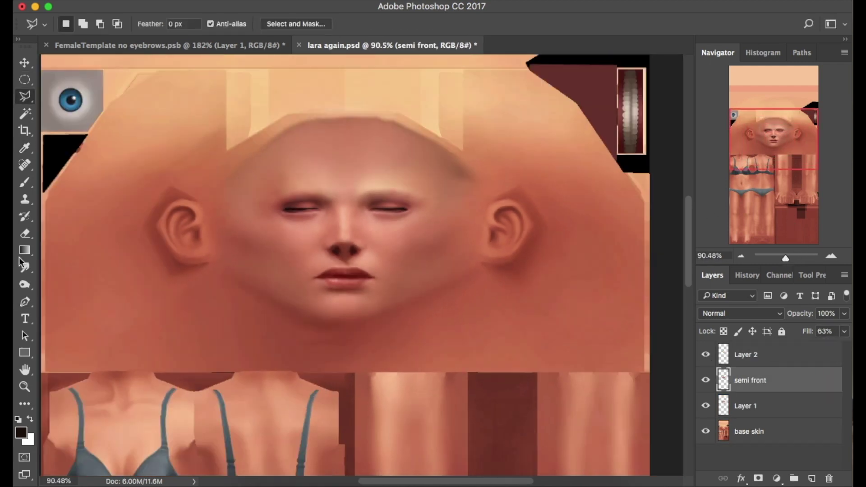
- Erase the hard edge around the forehead and temples on Layer 1 with a 125 px eraser at 64% opacity
{"action": "left_click", "coordinate": [25, 233]}
{"action": "left_click", "coordinate": [733, 354]}
{"action": "left_click", "coordinate": [724, 382]}
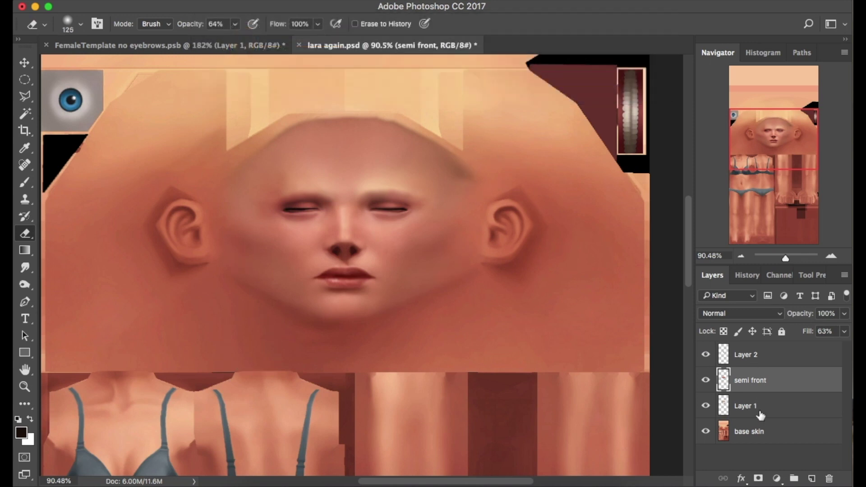
{"action": "left_click", "coordinate": [760, 406]}
{"action": "key", "text": "bracketright"}
{"action": "key", "text": "bracketright"}
{"action": "key", "text": "bracketright"}
{"action": "key", "text": "bracketright"}
{"action": "mouse_move", "coordinate": [471, 141]}
{"action": "left_mouse_down"}
{"action": "mouse_move", "coordinate": [395, 93]}
{"action": "mouse_move", "coordinate": [197, 186]}
{"action": "left_mouse_up"}
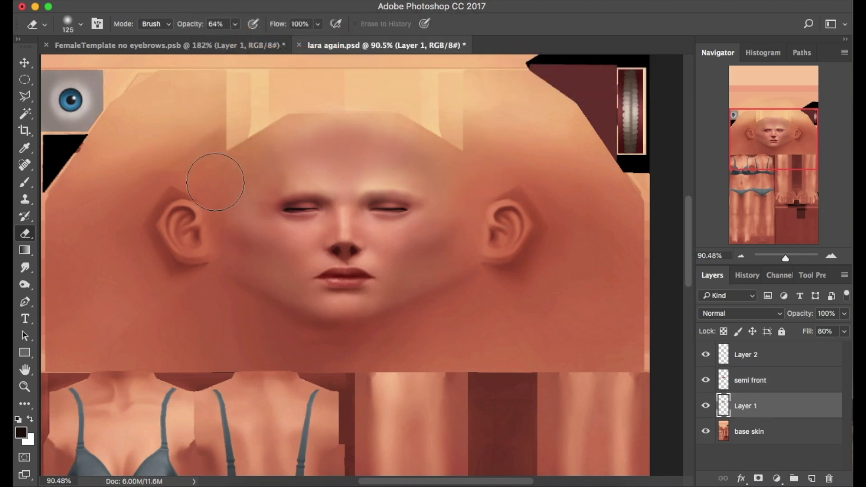
{"action": "left_click", "coordinate": [750, 431]}
{"action": "left_click", "coordinate": [184, 1]}
{"action": "mouse_move", "coordinate": [214, 26]}
{"action": "left_click", "coordinate": [184, 1]}
{"action": "left_click", "coordinate": [361, 25]}
{"action": "mouse_move", "coordinate": [551, 117]}
{"action": "left_mouse_down"}
{"action": "mouse_move", "coordinate": [543, 122]}
{"action": "mouse_move", "coordinate": [554, 122]}
{"action": "left_mouse_up"}
{"action": "left_click", "coordinate": [655, 131]}
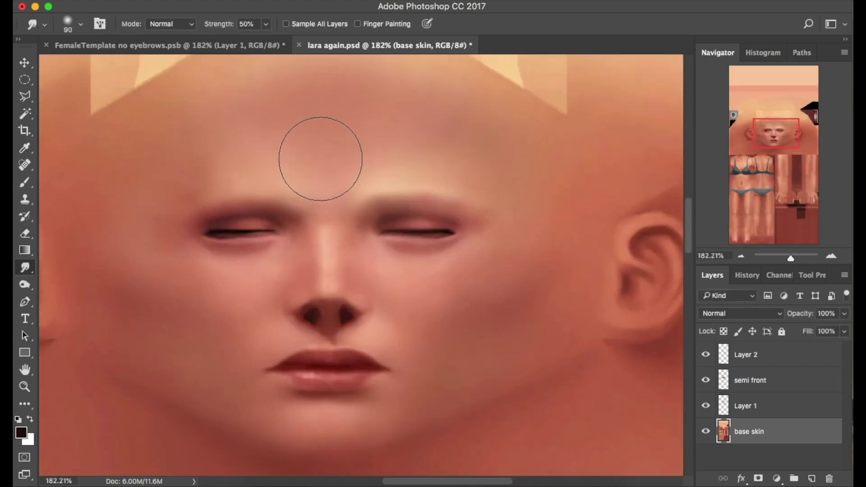
- Smudge the bright highlight above the eye on the base skin layer with a smaller brush at 50% strength
{"action": "key", "text": "bracketleft"}
{"action": "key", "text": "bracketleft"}
{"action": "key", "text": "bracketleft"}
{"action": "key", "text": "bracketleft"}
{"action": "key", "text": "bracketleft"}
{"action": "left_click_drag", "start_coordinate": [392, 189], "coordinate": [431, 195]}
- Add a layer above base skin and paint sampled skin tones over both brow highlights with a 70 px brush at 52% opacity
{"action": "left_click", "coordinate": [812, 478]}
{"action": "key", "text": "i"}
{"action": "left_click", "coordinate": [66, 178]}
{"action": "key", "text": "b"}
{"action": "mouse_move", "coordinate": [286, 24]}
{"action": "left_mouse_down"}
{"action": "mouse_move", "coordinate": [278, 43]}
{"action": "mouse_move", "coordinate": [257, 41]}
{"action": "left_mouse_up"}
{"action": "key", "text": "bracketright"}
{"action": "key", "text": "bracketright"}
{"action": "left_click_drag", "start_coordinate": [374, 189], "coordinate": [460, 203]}
{"action": "left_click_drag", "start_coordinate": [266, 183], "coordinate": [210, 201]}
{"action": "key", "text": "super+z"}
{"action": "left_click", "coordinate": [147, 114], "text": "alt"}
{"action": "left_click", "coordinate": [210, 198]}
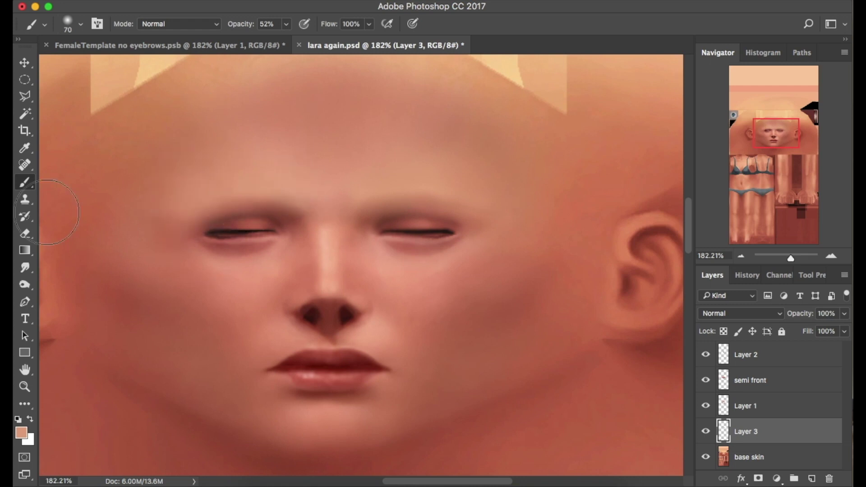
- Sample the pinker forehead tone and paint it across the brow area on Layer 3 with a 70 px brush
{"action": "key", "text": "r"}
{"action": "key", "text": "bracketright"}
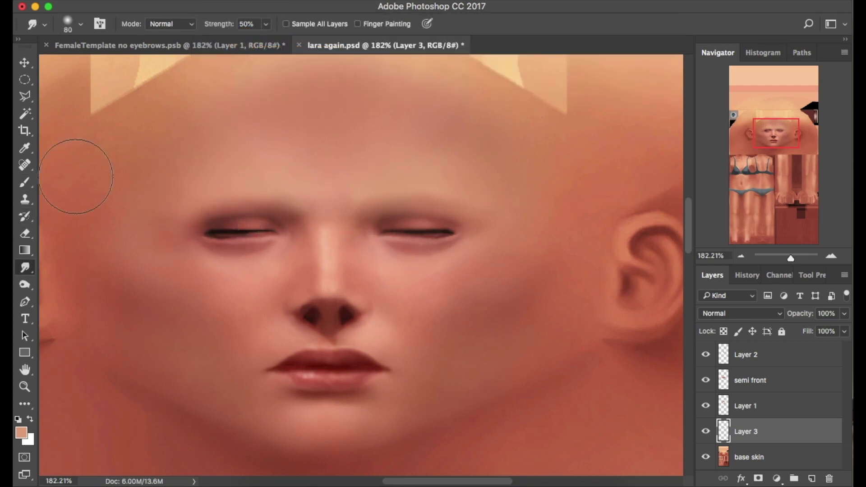
{"action": "key", "text": "b"}
{"action": "key", "text": "bracketleft"}
{"action": "left_click", "coordinate": [352, 113], "text": "alt"}
{"action": "left_click_drag", "start_coordinate": [408, 175], "coordinate": [392, 175]}
{"action": "left_click_drag", "start_coordinate": [266, 170], "coordinate": [311, 171]}
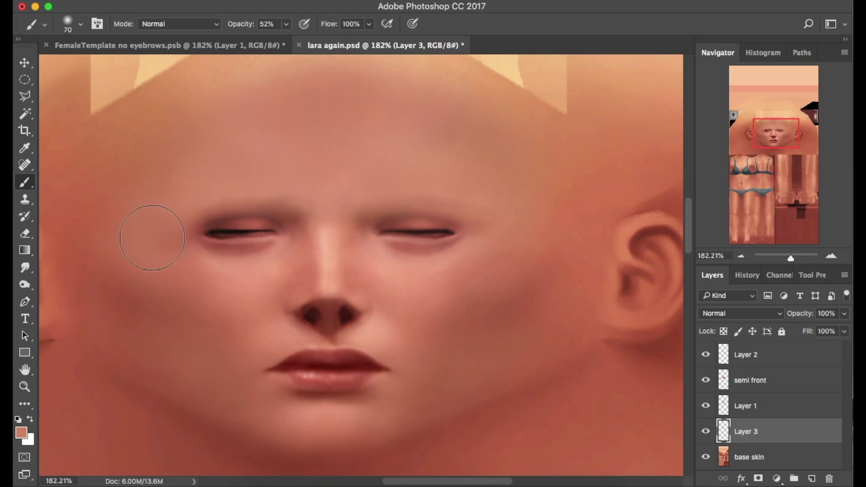
- Hide Layer 3 and smudge the brow highlights on the base skin layer with a 50 px brush
{"action": "key", "text": "r"}
{"action": "left_click", "coordinate": [749, 457]}
{"action": "key", "text": "bracketleft"}
{"action": "key", "text": "bracketleft"}
{"action": "key", "text": "bracketleft"}
{"action": "key", "text": "bracketleft"}
{"action": "left_click", "coordinate": [705, 432]}
{"action": "key", "text": "bracketright"}
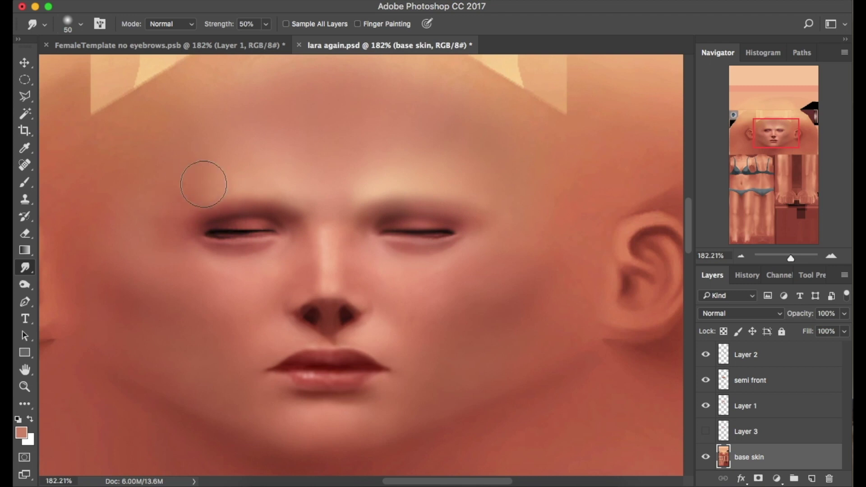
- Show Layer 3 again and set its fill to 91%
{"action": "left_click", "coordinate": [706, 432]}
{"action": "left_click", "coordinate": [844, 331]}
{"action": "left_click_drag", "start_coordinate": [842, 348], "coordinate": [845, 347]}
{"action": "left_click", "coordinate": [746, 431]}
{"action": "left_click", "coordinate": [844, 331]}
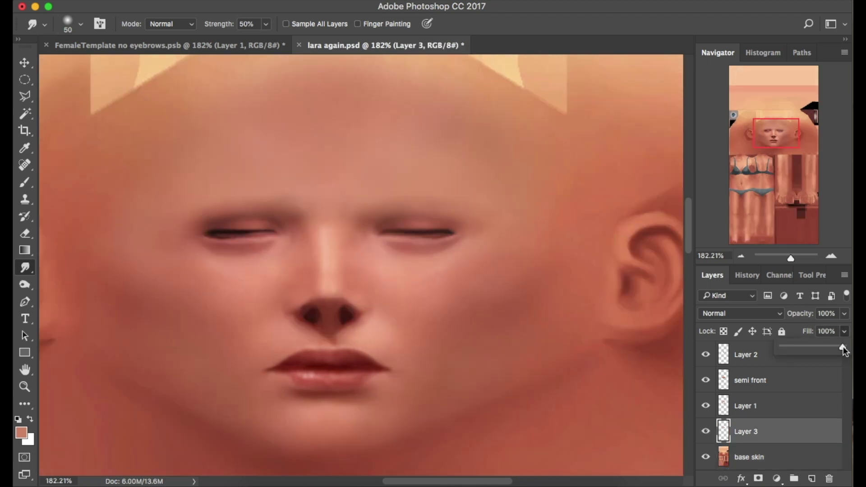
{"action": "left_click", "coordinate": [401, 239]}
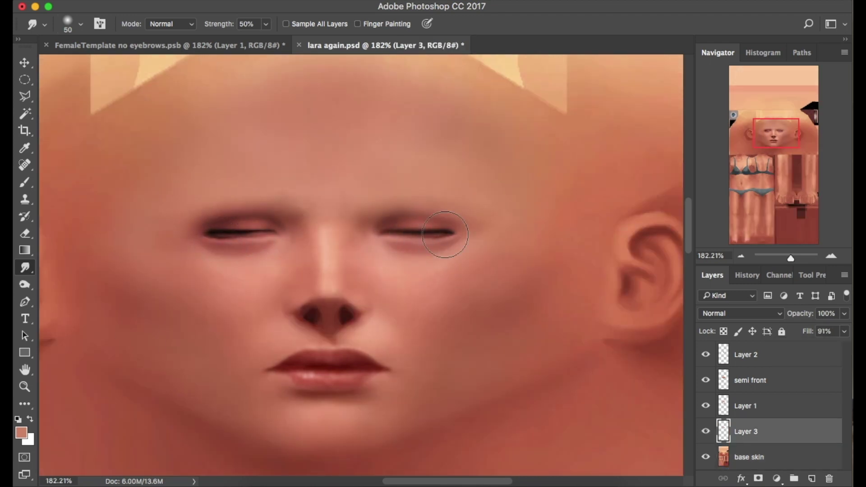
- Erase the upper forehead edge on Layer 1 with a 125 px eraser at 64% opacity
{"action": "scroll", "coordinate": [686, 399], "scroll_direction": "up", "scroll_amount": 2}
{"action": "left_click", "coordinate": [749, 410]}
{"action": "left_click_drag", "start_coordinate": [251, 204], "coordinate": [59, 236]}
{"action": "left_click", "coordinate": [24, 233]}
{"action": "mouse_move", "coordinate": [284, 102]}
{"action": "left_mouse_down"}
{"action": "mouse_move", "coordinate": [339, 147]}
{"action": "mouse_move", "coordinate": [287, 158]}
{"action": "left_mouse_up"}
- Compare the face texture with Layer 3 hidden and shown
{"action": "left_click", "coordinate": [789, 431]}
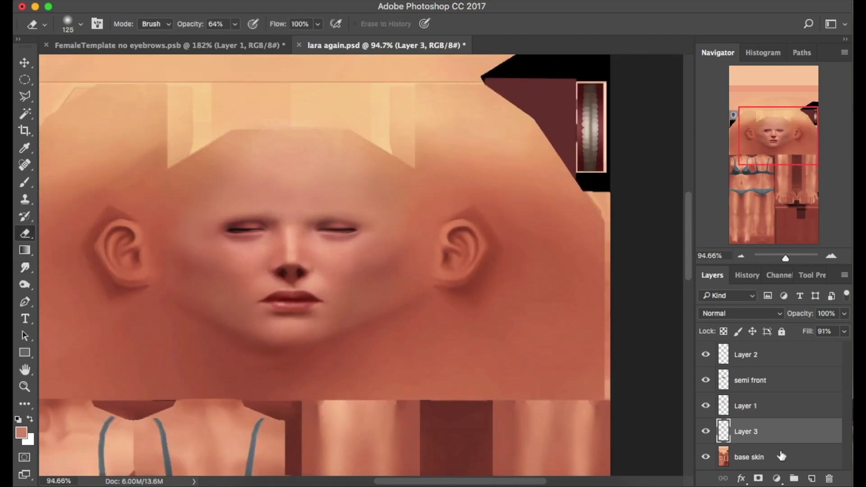
{"action": "left_click", "coordinate": [789, 457]}
{"action": "key", "text": "r"}
{"action": "key", "text": "]"}
{"action": "left_click", "coordinate": [704, 429]}
{"action": "left_click", "coordinate": [705, 429]}
- Apply a Brightness/Contrast adjustment to Layer 1 with brightness 8 and contrast 27
{"action": "left_click", "coordinate": [748, 407]}
{"action": "left_click", "coordinate": [180, 1]}
{"action": "left_click", "coordinate": [343, 22]}
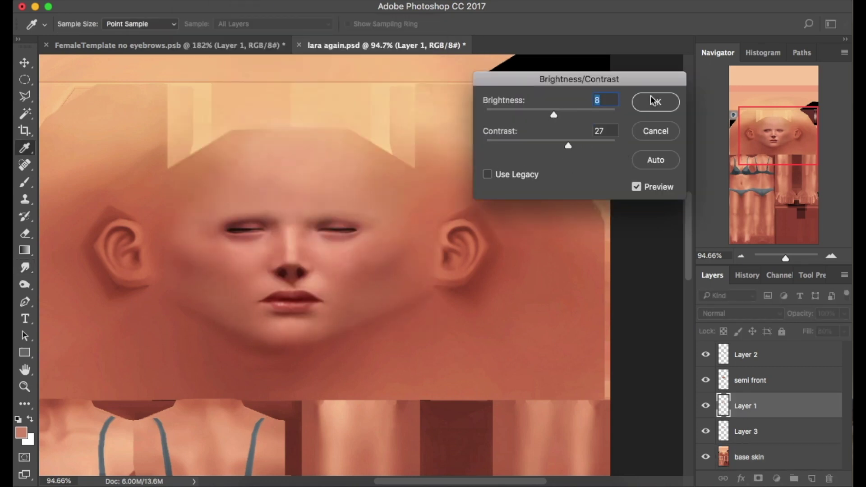
{"action": "left_click", "coordinate": [655, 101]}
{"action": "left_click", "coordinate": [715, 381]}
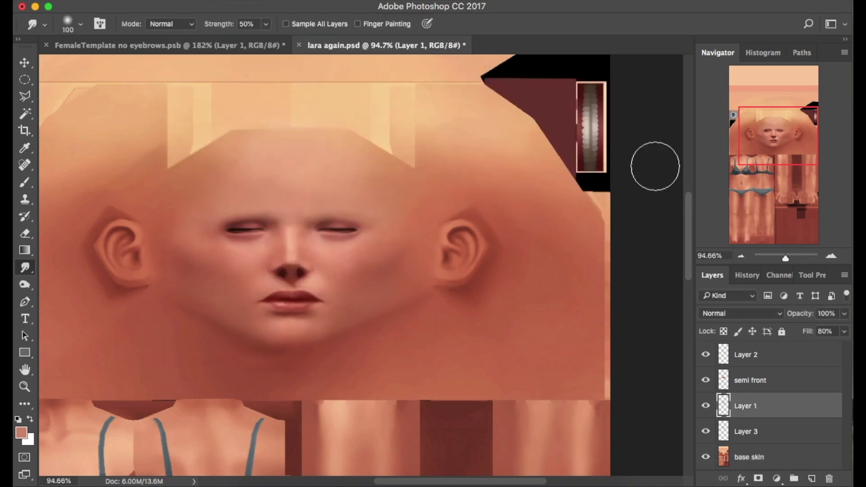
{"action": "left_click", "coordinate": [816, 402]}
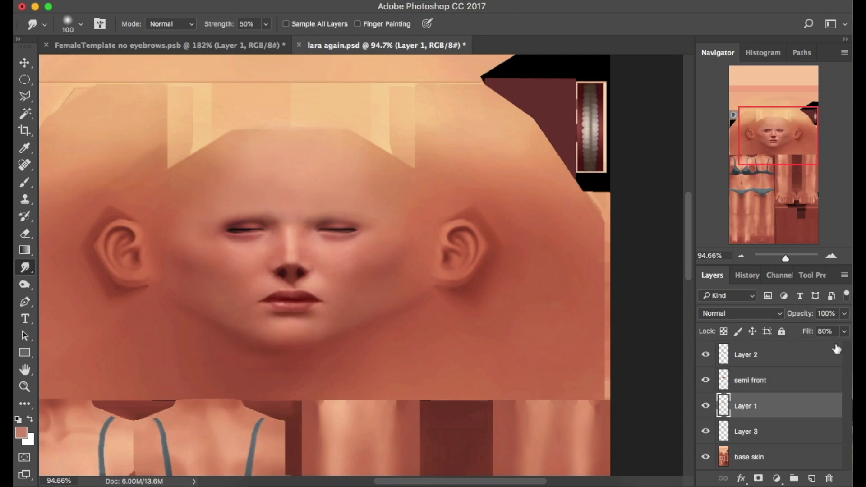
- Raise the brightness of the base skin layer and compare the face with the semi front layer hidden and shown
{"action": "left_click", "coordinate": [754, 456]}
{"action": "left_click_drag", "start_coordinate": [550, 115], "coordinate": [570, 115]}
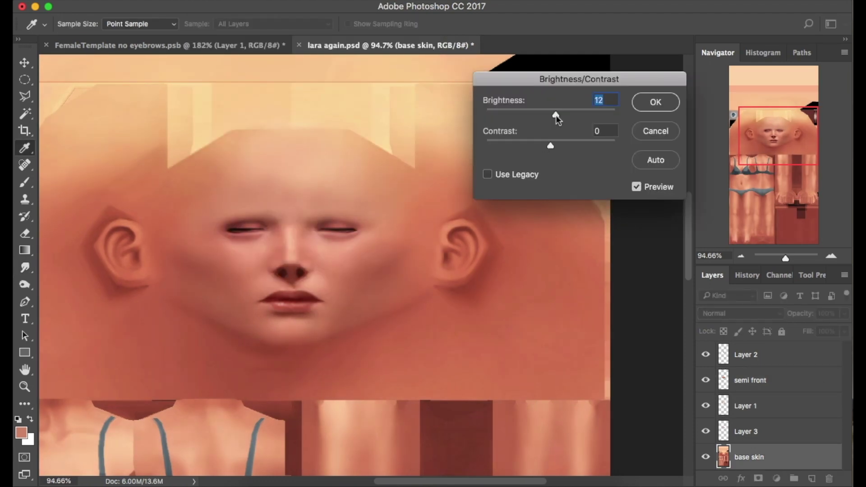
{"action": "left_click", "coordinate": [655, 102]}
{"action": "left_click_drag", "start_coordinate": [755, 126], "coordinate": [787, 147]}
{"action": "left_click", "coordinate": [705, 380]}
{"action": "left_click", "coordinate": [705, 380]}
{"action": "left_click", "coordinate": [706, 380]}
{"action": "left_click", "coordinate": [706, 380]}
{"action": "left_click_drag", "start_coordinate": [794, 258], "coordinate": [785, 258]}
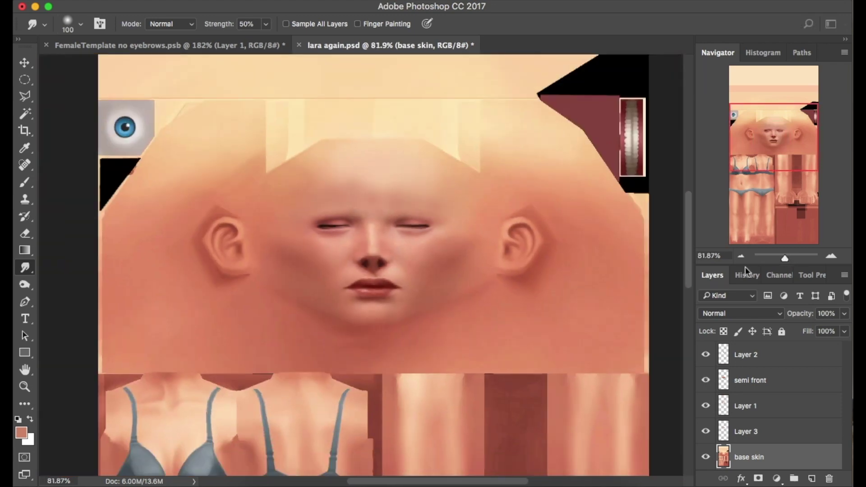
- Raise the brightness of Layer 3 to match the lighter base skin
{"action": "left_click", "coordinate": [744, 432]}
{"action": "left_click", "coordinate": [180, 1]}
{"action": "left_click", "coordinate": [342, 29]}
{"action": "left_click_drag", "start_coordinate": [550, 116], "coordinate": [560, 115]}
{"action": "left_click", "coordinate": [656, 102]}
{"action": "left_click", "coordinate": [328, 1]}
{"action": "mouse_move", "coordinate": [454, 146]}
{"action": "left_click", "coordinate": [524, 196]}
{"action": "left_click", "coordinate": [757, 41]}
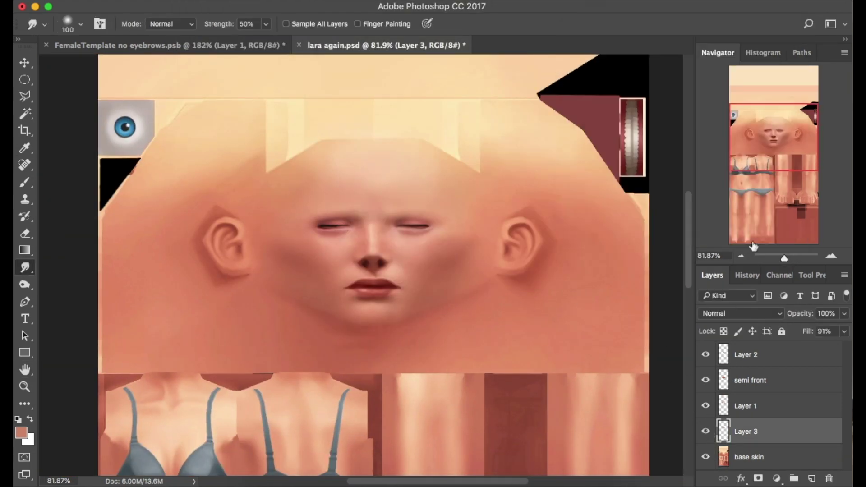
- Smudge the shading at the inner brow on the base skin layer with a 45 px brush
{"action": "left_click_drag", "start_coordinate": [784, 258], "coordinate": [793, 258]}
{"action": "left_click", "coordinate": [771, 127]}
{"action": "left_click", "coordinate": [766, 465]}
{"action": "key", "text": "bracketleft"}
{"action": "key", "text": "bracketleft"}
{"action": "key", "text": "bracketleft"}
{"action": "key", "text": "bracketleft"}
{"action": "key", "text": "bracketleft"}
{"action": "key", "text": "bracketleft"}
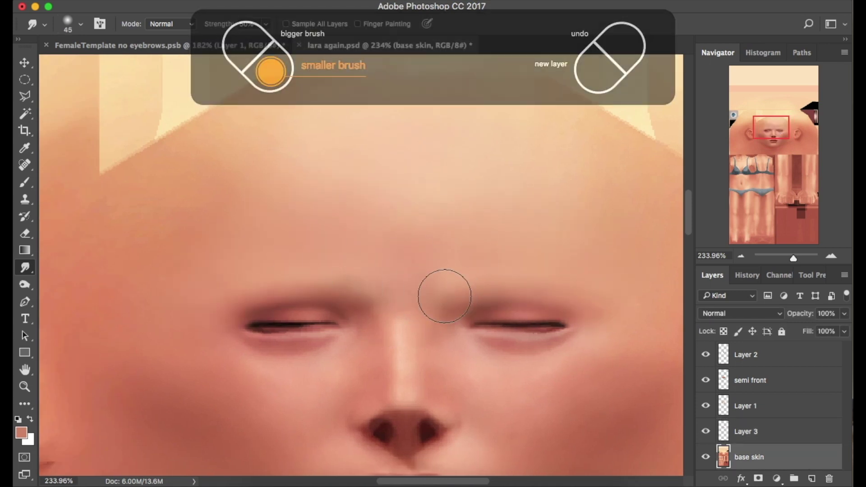
- Compare the semi front layer hidden and shown, and refine its upper eyelid shading with a 15 px smudge brush
{"action": "left_click", "coordinate": [705, 380]}
{"action": "left_click", "coordinate": [705, 380]}
{"action": "left_click", "coordinate": [748, 380]}
{"action": "key", "text": "bracketleft"}
{"action": "key", "text": "bracketleft"}
{"action": "key", "text": "bracketleft"}
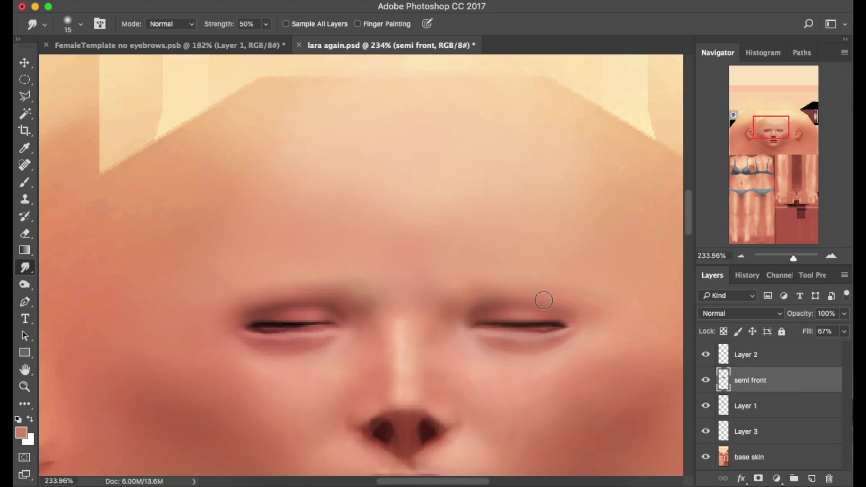
{"action": "left_click_drag", "start_coordinate": [793, 258], "coordinate": [787, 257]}
{"action": "key", "text": "e"}
{"action": "left_click_drag", "start_coordinate": [774, 155], "coordinate": [772, 143]}
{"action": "left_click_drag", "start_coordinate": [787, 258], "coordinate": [789, 260]}
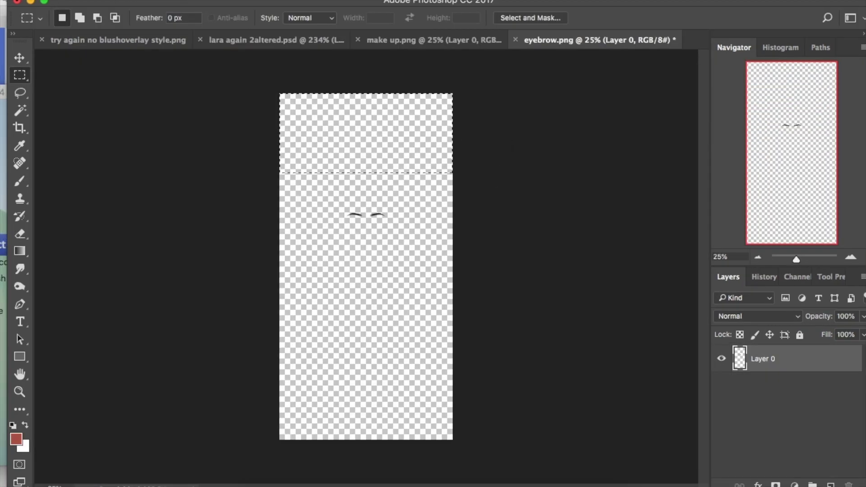
- Fill the selected area above the eyebrows and the lower part of the eyebrow.png canvas with black
{"action": "left_click", "coordinate": [145, 1]}
{"action": "left_click", "coordinate": [155, 221]}
{"action": "left_click", "coordinate": [730, 124]}
{"action": "left_click_drag", "start_coordinate": [279, 286], "coordinate": [454, 441]}
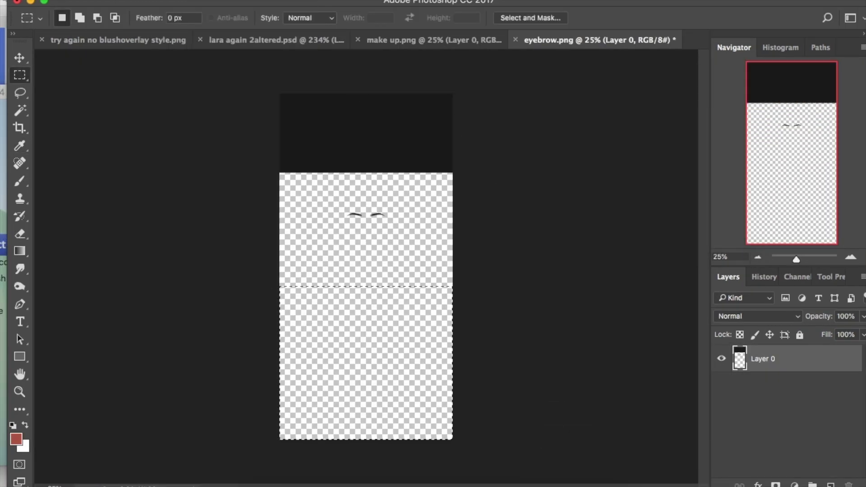
{"action": "left_click", "coordinate": [145, 0]}
{"action": "left_click", "coordinate": [155, 221]}
{"action": "left_click", "coordinate": [730, 127]}
- Move the eyebrow layer over the face texture so the eyebrows sit above the closed eyes
{"action": "left_click", "coordinate": [19, 58]}
{"action": "left_click_drag", "start_coordinate": [371, 166], "coordinate": [295, 152]}
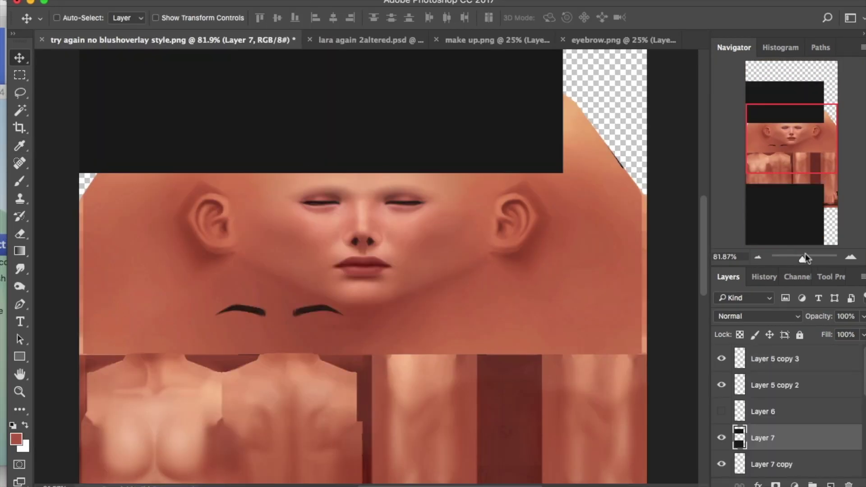
{"action": "left_click_drag", "start_coordinate": [803, 259], "coordinate": [796, 259]}
{"action": "left_click_drag", "start_coordinate": [395, 199], "coordinate": [418, 166]}
{"action": "left_click_drag", "start_coordinate": [796, 259], "coordinate": [806, 259]}
{"action": "left_click_drag", "start_coordinate": [769, 177], "coordinate": [772, 144]}
{"action": "left_click_drag", "start_coordinate": [805, 258], "coordinate": [799, 259]}
- Delete the black blocks above and below the eyebrows on Layer 7 using rectangular selections
{"action": "left_click", "coordinate": [19, 75]}
{"action": "scroll", "coordinate": [180, 99], "scroll_direction": "up", "scroll_amount": 2}
{"action": "left_click_drag", "start_coordinate": [172, 86], "coordinate": [548, 263]}
{"action": "key", "text": "Delete"}
{"action": "scroll", "coordinate": [560, 163], "scroll_direction": "down", "scroll_amount": 8}
{"action": "left_click_drag", "start_coordinate": [135, 78], "coordinate": [541, 424]}
{"action": "key", "text": "Delete"}
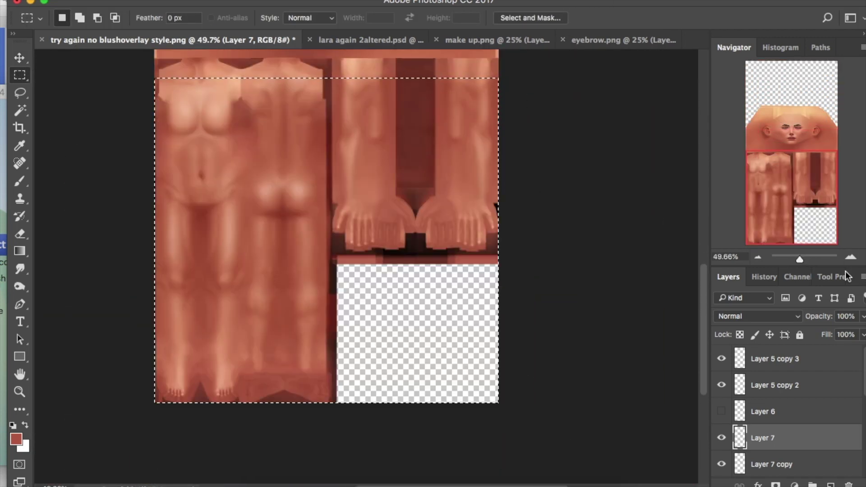
- Open 29.jpg from the lara face 2 folder and place the portrait as a hidden reference layer over the face texture
{"action": "scroll", "coordinate": [615, 163], "scroll_direction": "up", "scroll_amount": 5}
{"action": "left_click_drag", "start_coordinate": [799, 259], "coordinate": [811, 259]}
{"action": "left_click_drag", "start_coordinate": [796, 148], "coordinate": [788, 130]}
{"action": "key", "text": "super+o"}
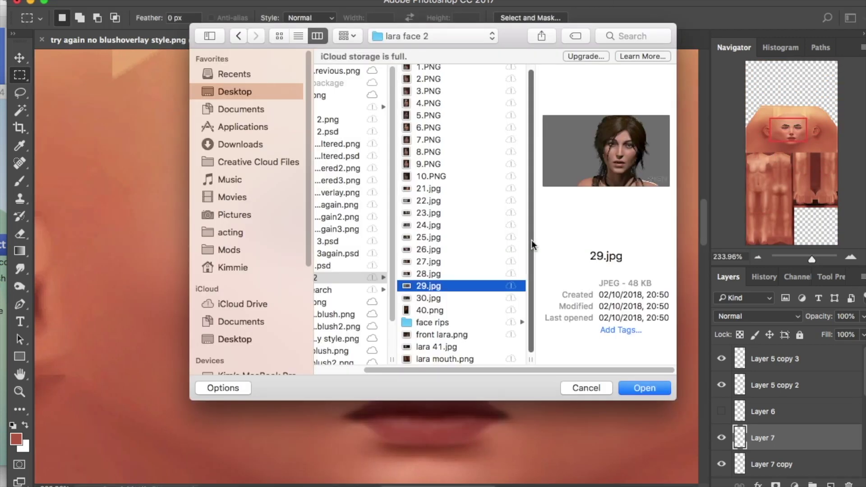
{"action": "left_click", "coordinate": [624, 386]}
{"action": "left_click_drag", "start_coordinate": [795, 259], "coordinate": [808, 260]}
{"action": "left_click_drag", "start_coordinate": [828, 173], "coordinate": [830, 158]}
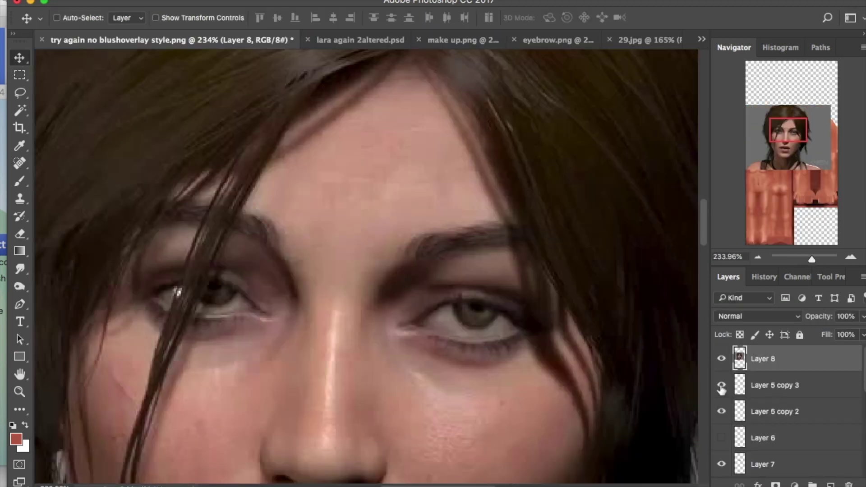
{"action": "scroll", "coordinate": [806, 402], "scroll_direction": "down", "scroll_amount": 2}
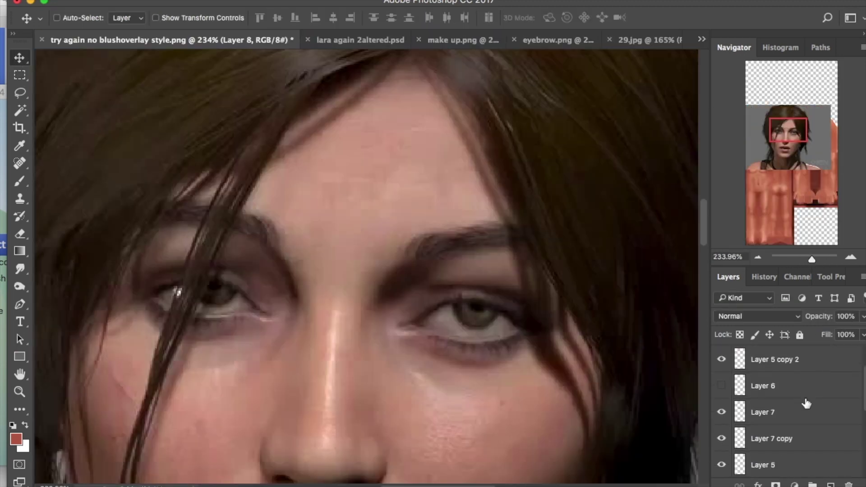
{"action": "scroll", "coordinate": [806, 402], "scroll_direction": "up", "scroll_amount": 2}
{"action": "left_click", "coordinate": [721, 358]}
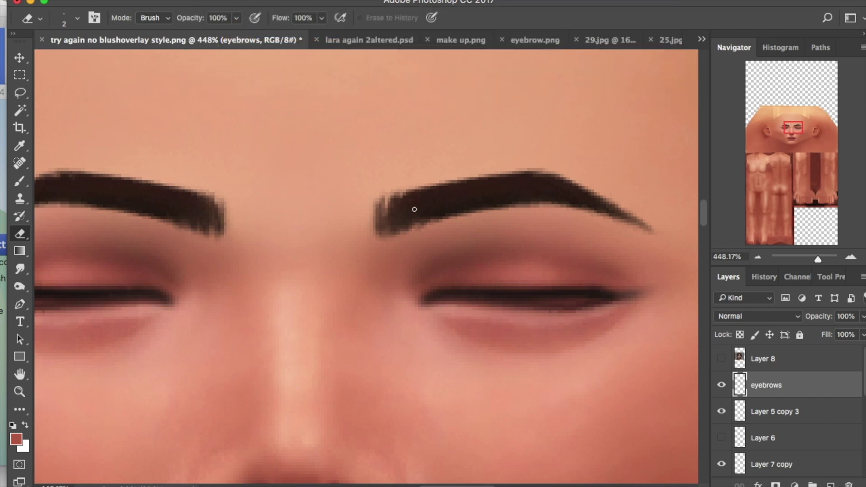
- Choose another eraser tip and erase fine hair-like gaps into one eyebrow on the eyebrows layer
{"action": "left_click", "coordinate": [77, 18]}
{"action": "scroll", "coordinate": [127, 214], "scroll_direction": "down", "scroll_amount": 1}
{"action": "double_click", "coordinate": [122, 198]}
{"action": "key", "text": "bracketleft"}
{"action": "key", "text": "bracketleft"}
{"action": "key", "text": "bracketleft"}
{"action": "key", "text": "bracketleft"}
{"action": "key", "text": "bracketleft"}
{"action": "key", "text": "bracketleft"}
{"action": "key", "text": "bracketleft"}
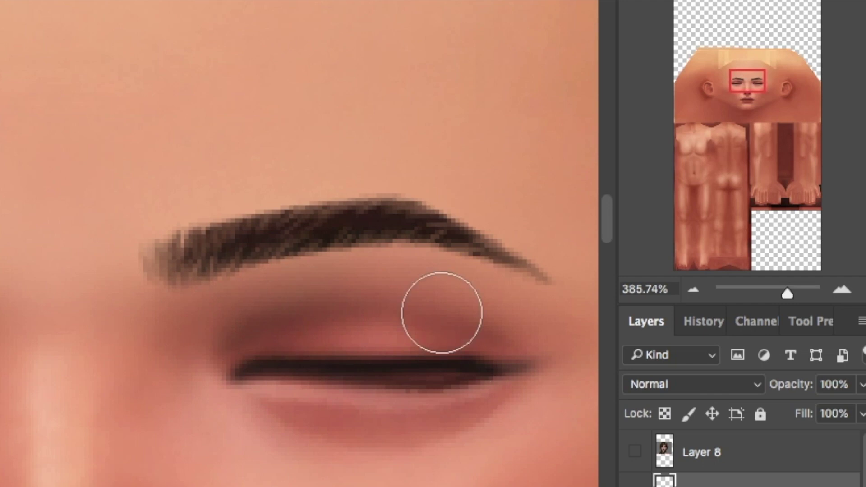
- Refine the individual hair strokes of the eyebrow with a 2 px smudge brush at 50% strength
{"action": "key", "text": "bracketleft"}
{"action": "key", "text": "bracketleft"}
{"action": "key", "text": "bracketleft"}
{"action": "key", "text": "bracketleft"}
{"action": "key", "text": "bracketleft"}
{"action": "key", "text": "bracketleft"}
{"action": "key", "text": "bracketleft"}
{"action": "key", "text": "bracketleft"}
{"action": "key", "text": "bracketleft"}
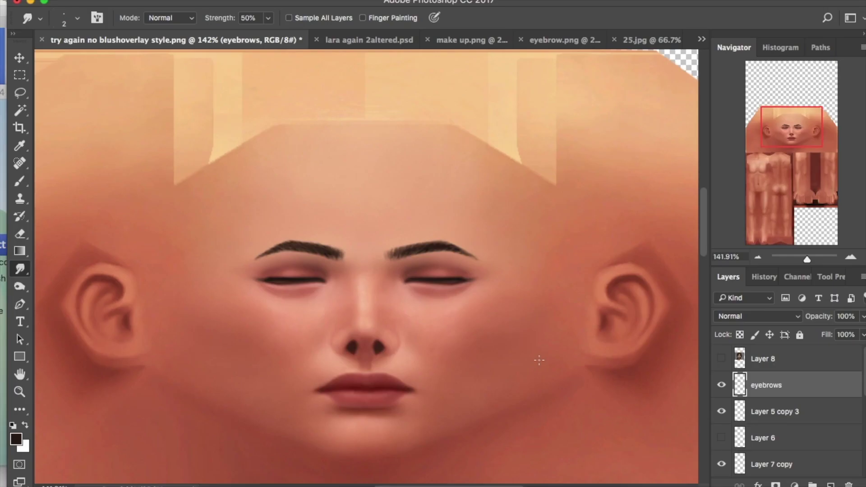
- Duplicate the eyebrows layer and flip the copy horizontally
{"action": "left_click", "coordinate": [19, 75]}
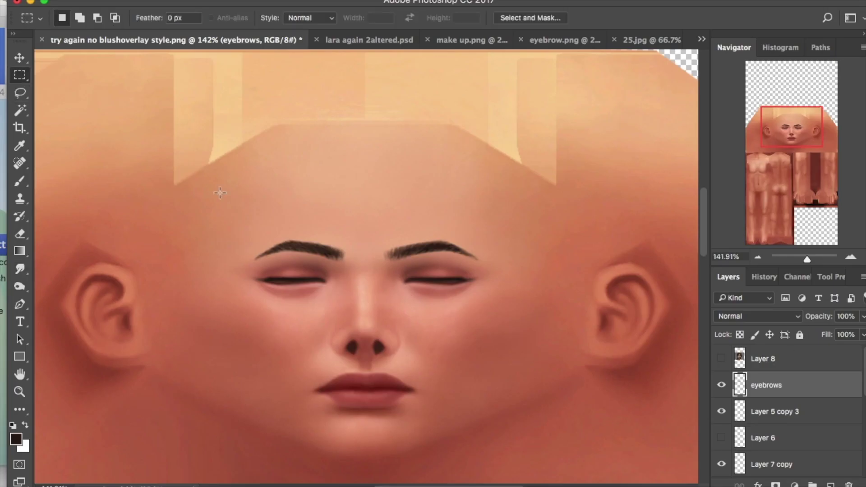
{"action": "key", "text": "super+j"}
{"action": "left_click", "coordinate": [143, 1]}
{"action": "mouse_move", "coordinate": [198, 284]}
{"action": "left_click", "coordinate": [368, 438]}
- Delete the unrefined left eyebrow on the eyebrows layer and the right one on its flipped copy, and clear the selection
{"action": "left_click_drag", "start_coordinate": [806, 259], "coordinate": [813, 260]}
{"action": "key", "text": "alt+bracketleft"}
{"action": "left_click_drag", "start_coordinate": [342, 342], "coordinate": [344, 344]}
{"action": "key", "text": "BackSpace"}
{"action": "key", "text": "alt+bracketright"}
{"action": "left_click_drag", "start_coordinate": [368, 130], "coordinate": [657, 344]}
{"action": "key", "text": "BackSpace"}
{"action": "key", "text": "super+d"}
{"action": "left_click_drag", "start_coordinate": [812, 259], "coordinate": [805, 260]}
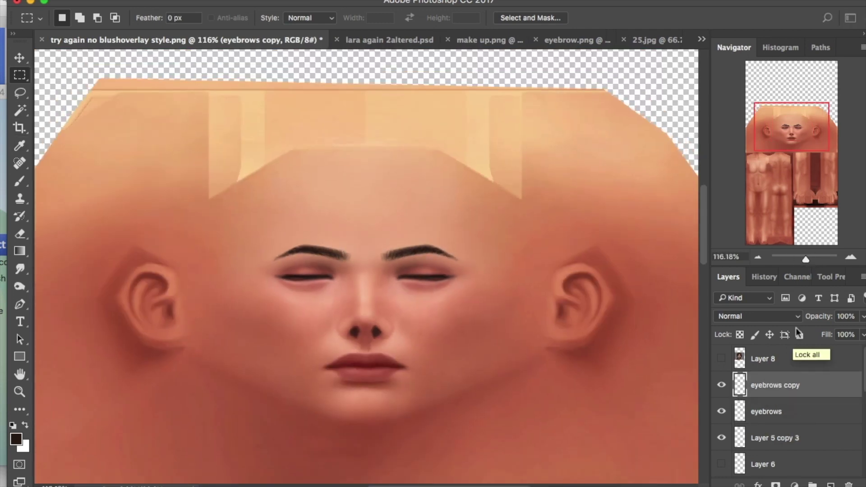
- Merge the eyebrows layer and its flipped copy into a single layer
{"action": "left_click", "coordinate": [721, 411]}
{"action": "left_click", "coordinate": [780, 405], "text": "shift"}
{"action": "right_click", "coordinate": [781, 405]}
{"action": "left_click", "coordinate": [681, 384]}
- Hide all skin and face layers so that only the merged eyebrows layer is left showing on transparency
{"action": "left_click", "coordinate": [721, 415]}
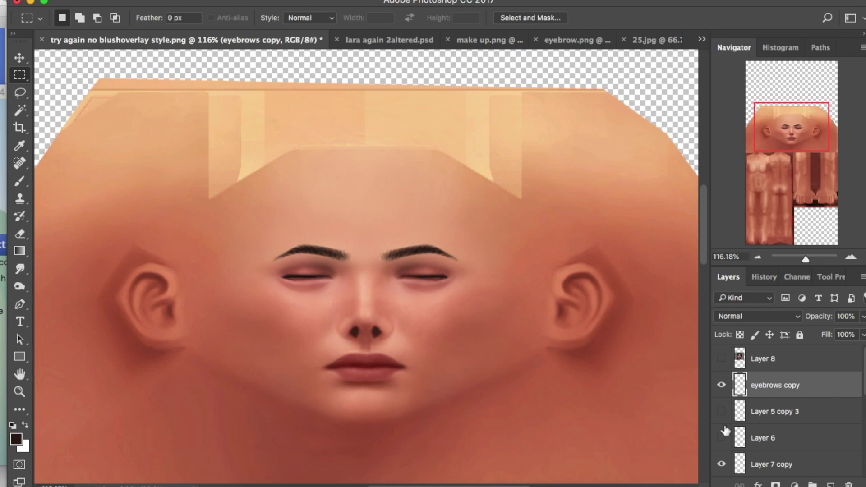
{"action": "scroll", "coordinate": [724, 428], "scroll_direction": "down", "scroll_amount": 1}
{"action": "left_click", "coordinate": [721, 454]}
{"action": "scroll", "coordinate": [722, 418], "scroll_direction": "down", "scroll_amount": 6}
{"action": "left_click", "coordinate": [721, 409]}
{"action": "left_click", "coordinate": [721, 459]}
{"action": "left_click", "coordinate": [722, 385]}
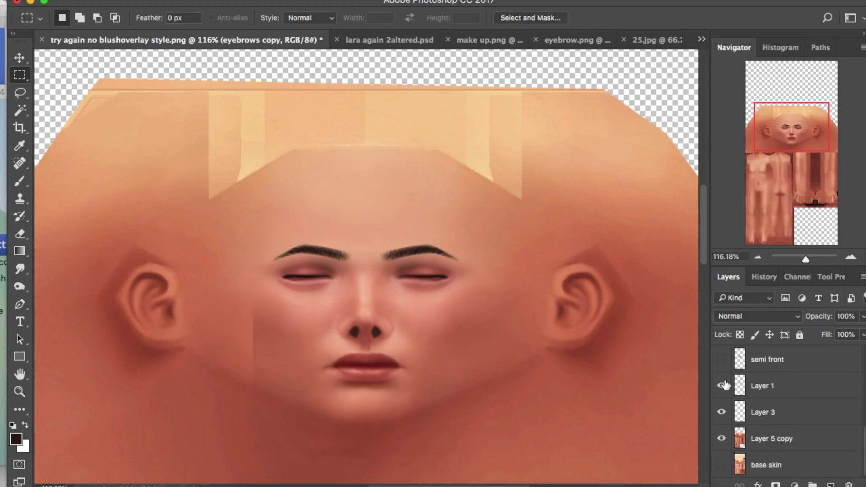
{"action": "left_click", "coordinate": [722, 411]}
{"action": "left_click", "coordinate": [721, 437]}
- Save the isolated eyebrows to the Desktop as the layered Photoshop file Lara eyebrows.psd
{"action": "left_click", "coordinate": [122, 1]}
{"action": "left_click", "coordinate": [182, 127]}
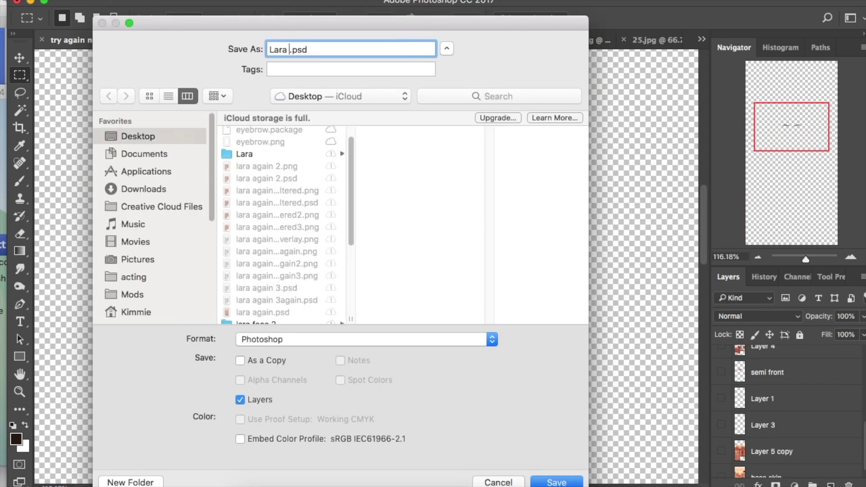
{"action": "left_click", "coordinate": [554, 478]}
- Save the isolated eyebrows again in PNG format as Lara eyebrows.png
{"action": "left_click", "coordinate": [122, 1]}
{"action": "left_click", "coordinate": [182, 127]}
{"action": "left_click", "coordinate": [366, 340]}
{"action": "left_click", "coordinate": [356, 418]}
{"action": "left_click", "coordinate": [555, 480]}
- Switch to Sims 4 Studio, import the saved eyebrow image as the Diffuse texture of eyebrow.package and inspect the model's face
{"action": "left_click", "coordinate": [503, 409]}
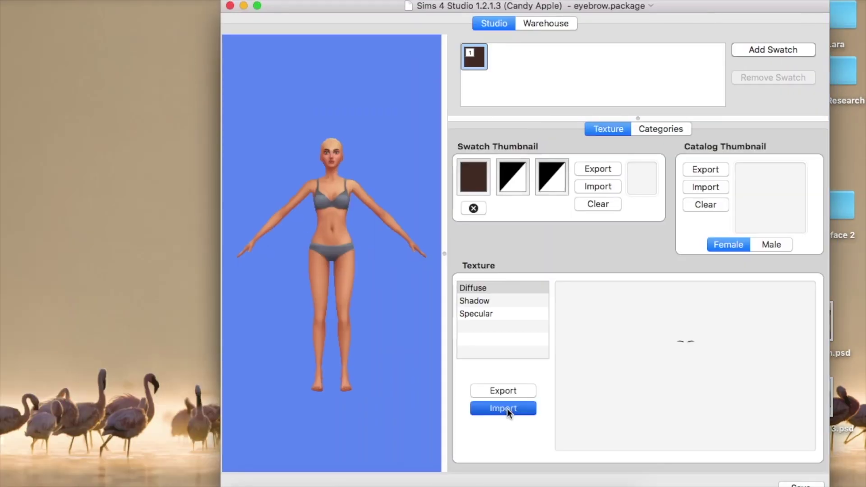
{"action": "left_click_drag", "start_coordinate": [257, 118], "coordinate": [251, 178]}
{"action": "left_click", "coordinate": [199, 205]}
{"action": "left_click", "coordinate": [833, 371]}
{"action": "scroll", "coordinate": [326, 138], "scroll_direction": "up", "scroll_amount": 4}
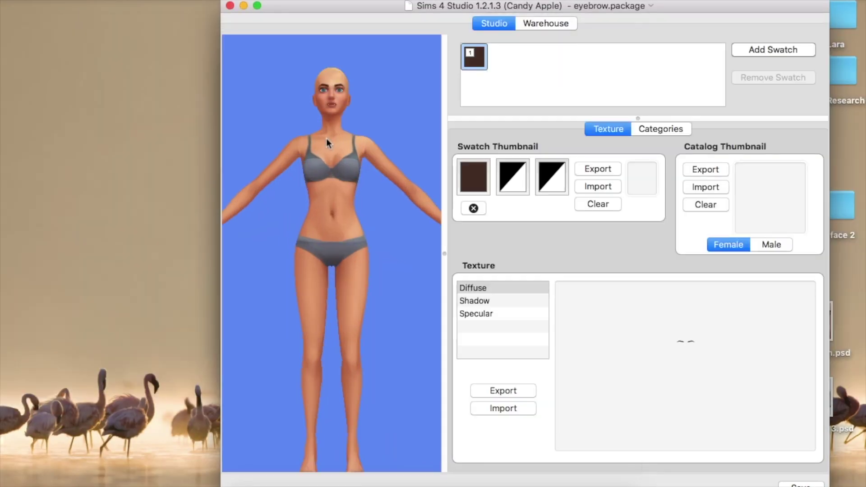
{"action": "left_click_drag", "start_coordinate": [326, 138], "coordinate": [316, 245]}
{"action": "scroll", "coordinate": [316, 244], "scroll_direction": "up", "scroll_amount": 10}
{"action": "scroll", "coordinate": [316, 245], "scroll_direction": "down", "scroll_amount": 10}
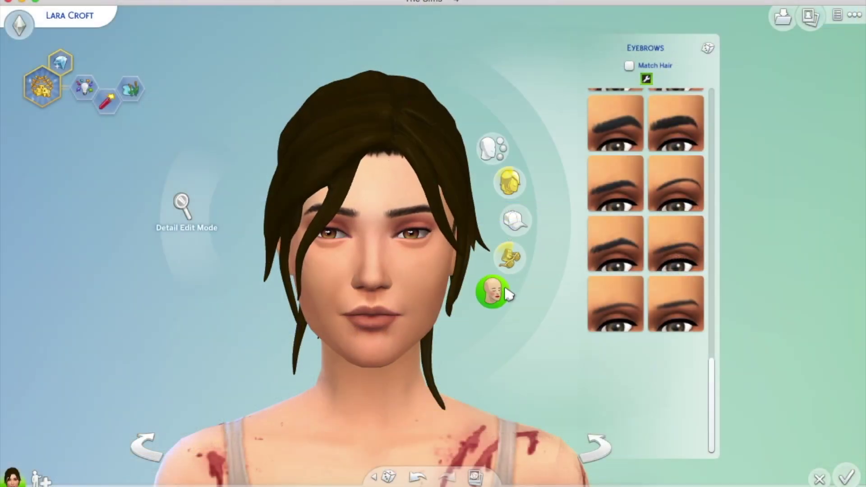
- Switch to The Sims 4 and apply the first swatch of the last custom skin detail to Lara's face
{"action": "left_click", "coordinate": [506, 293]}
{"action": "left_click", "coordinate": [524, 123]}
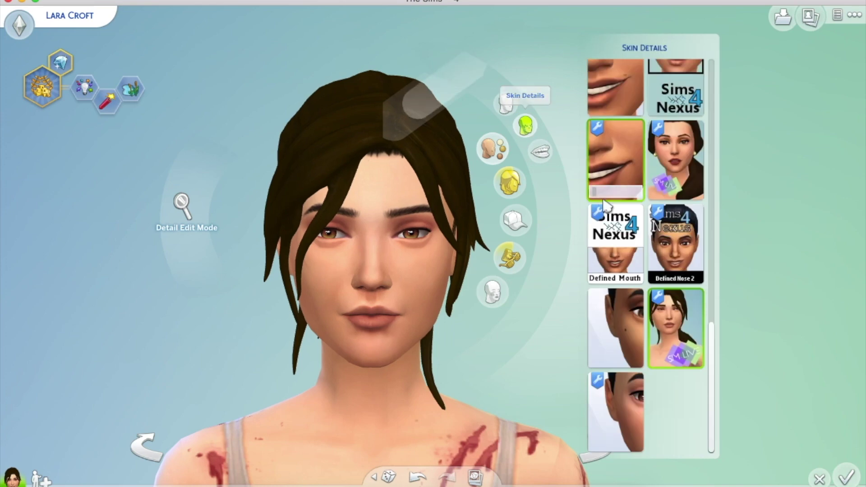
{"action": "left_click", "coordinate": [592, 465]}
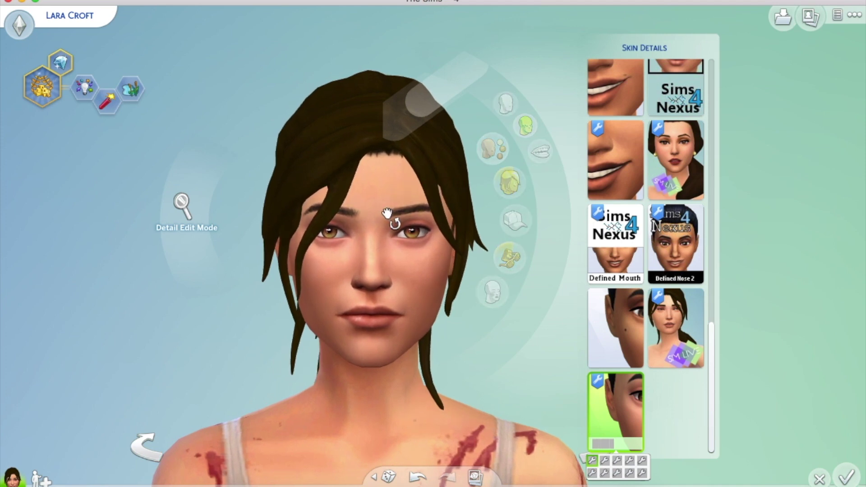
- Look at Lara's eyebrow options and return to her skin details
{"action": "left_click", "coordinate": [388, 213]}
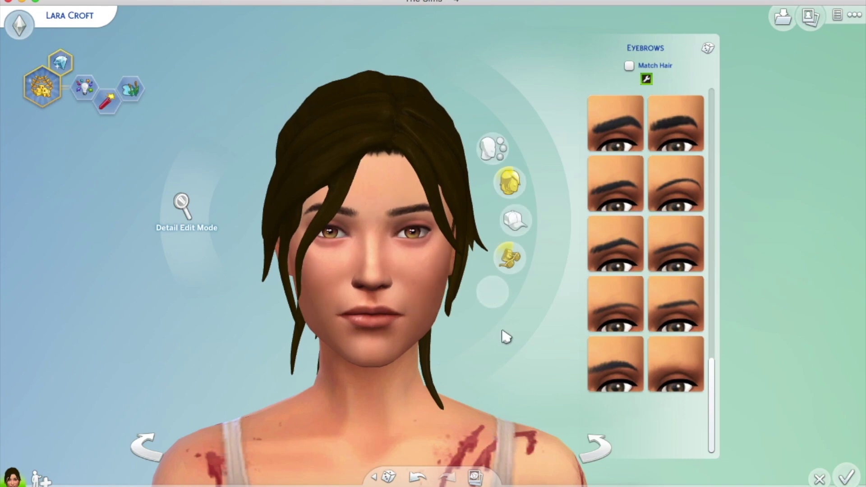
{"action": "left_click", "coordinate": [490, 155]}
{"action": "left_click", "coordinate": [523, 125]}
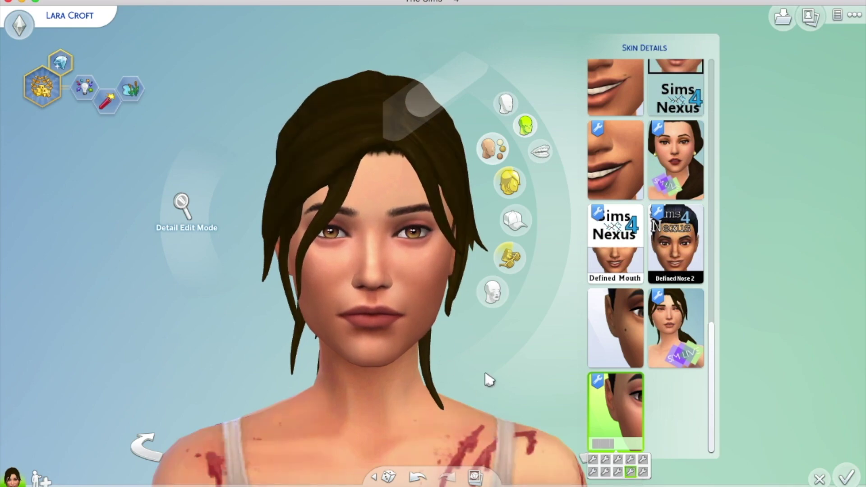
- Move the loose image, Photoshop and Blender files and the lara face 2 folder from the Desktop to the Trash
{"action": "left_click_drag", "start_coordinate": [183, 19], "coordinate": [766, 447]}
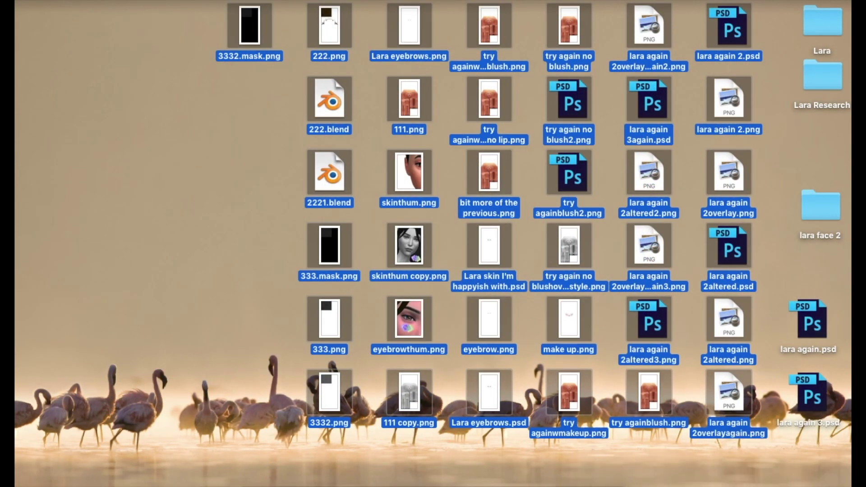
{"action": "key", "text": "super+BackSpace"}
{"action": "left_click_drag", "start_coordinate": [726, 296], "coordinate": [841, 430]}
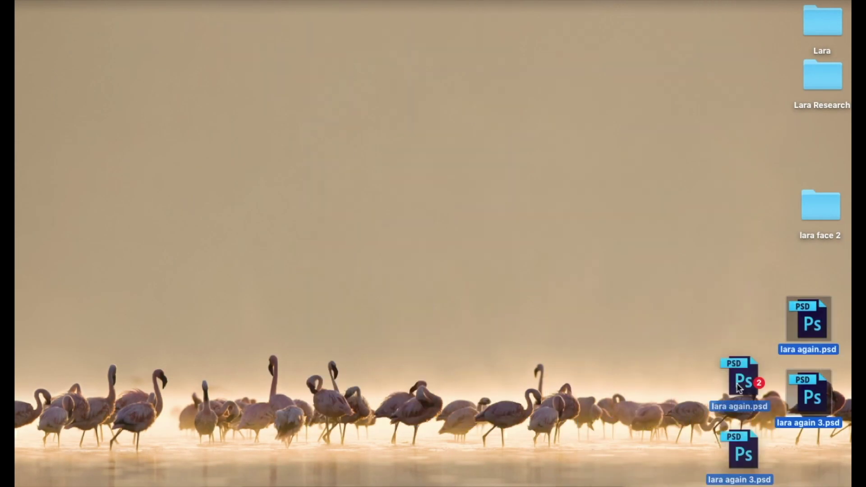
{"action": "key", "text": "super+BackSpace"}
{"action": "left_click", "coordinate": [827, 207]}
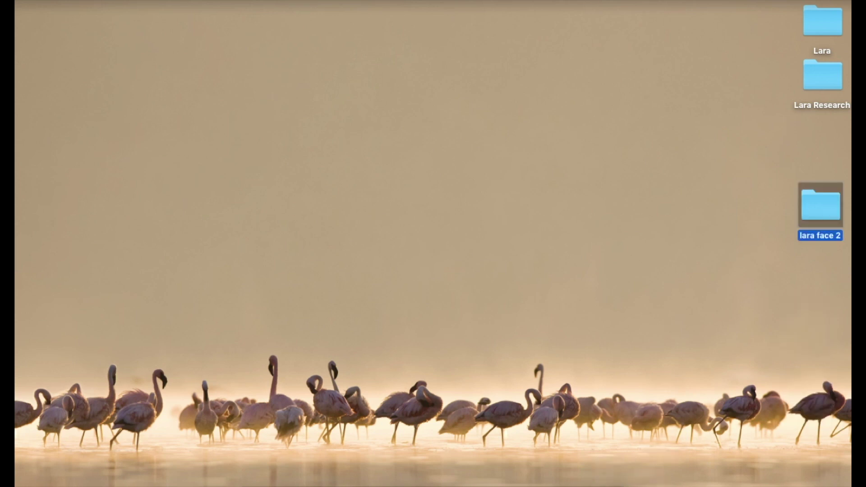
{"action": "key", "text": "super+BackSpace"}
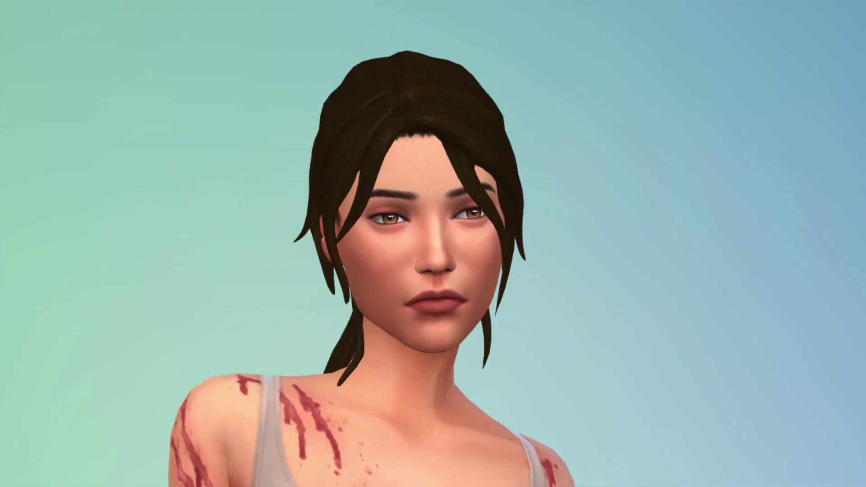